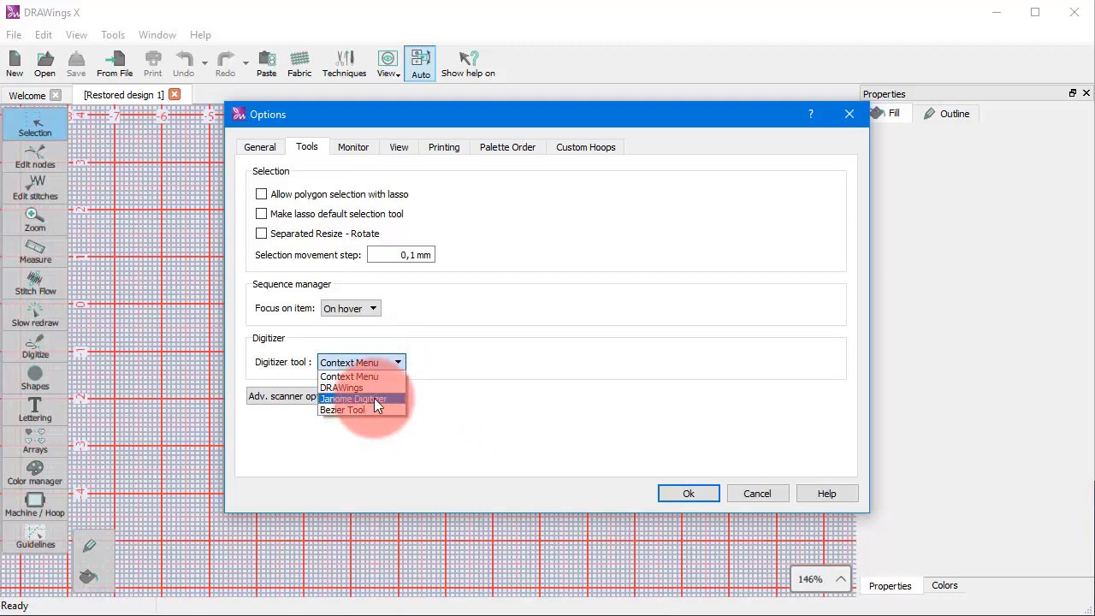
# Step: Set the digitizer tool option to Janome Digitizer and apply the options
pyautogui.click(374, 398)
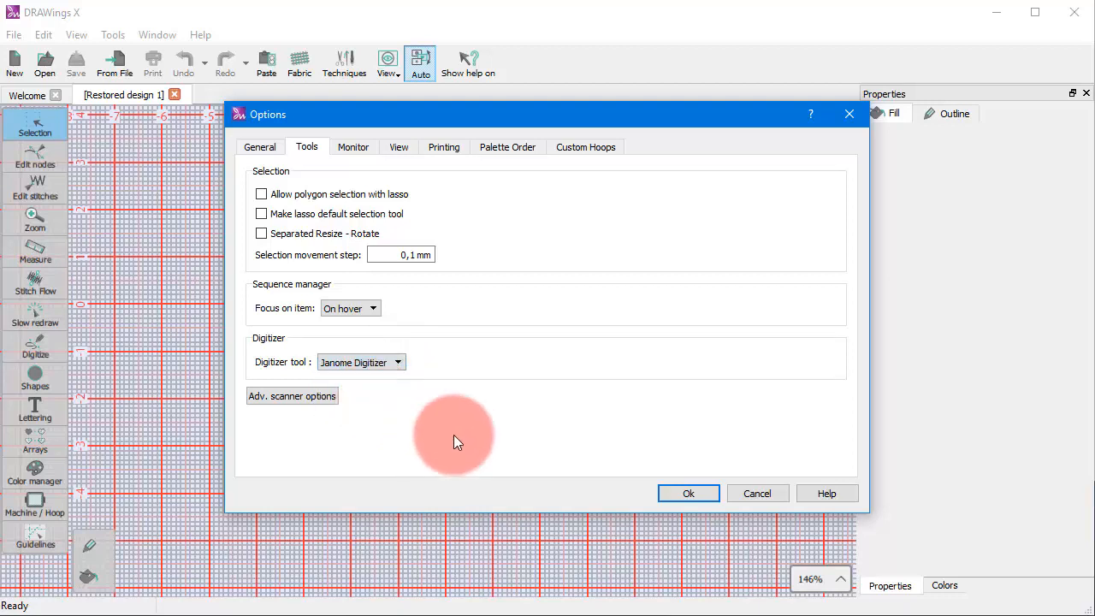
pyautogui.click(689, 494)
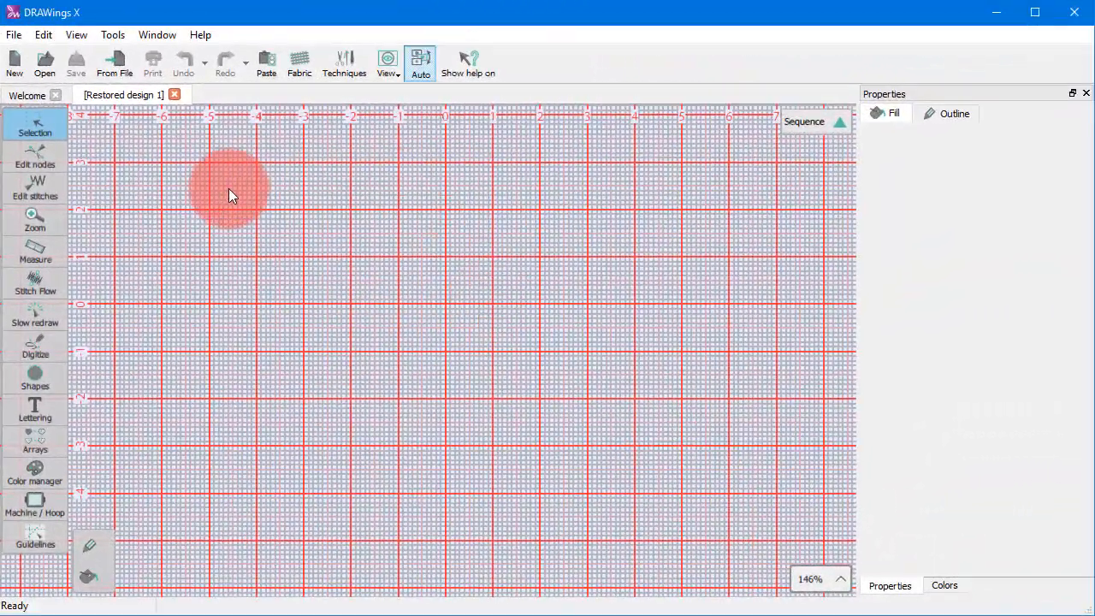
# Step: Start digitizing an outline shape with its first straight node near -7 horizontally, just below the zero line
pyautogui.click(51, 351)
pyautogui.click(109, 339)
pyautogui.click(207, 349)
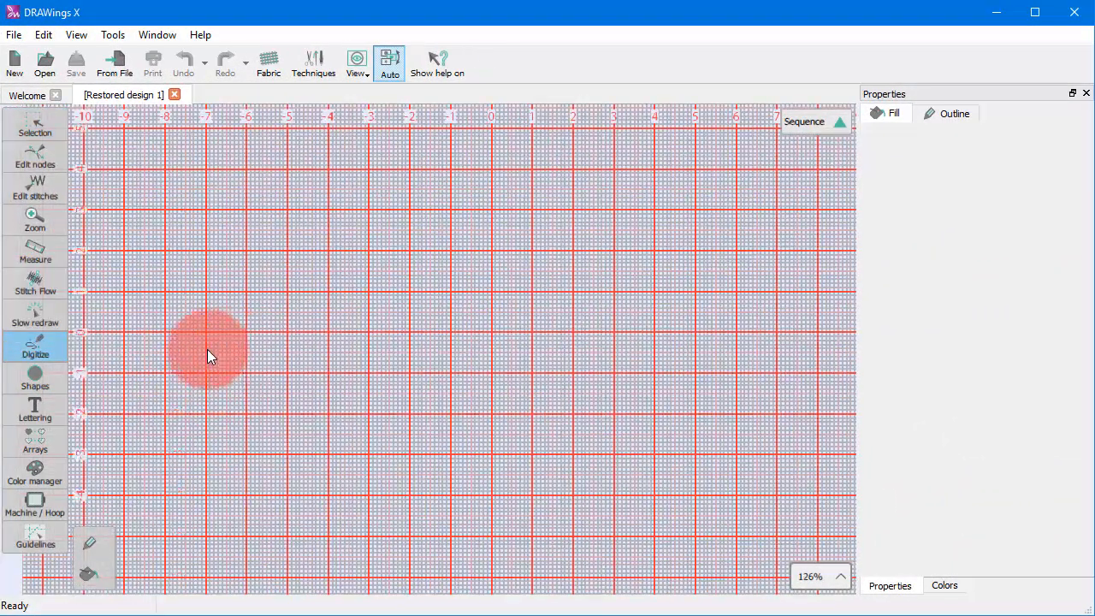
# Step: Add two straight nodes above the outline's starting point, followed by two curve nodes running over and down to the right
pyautogui.click(266, 229)
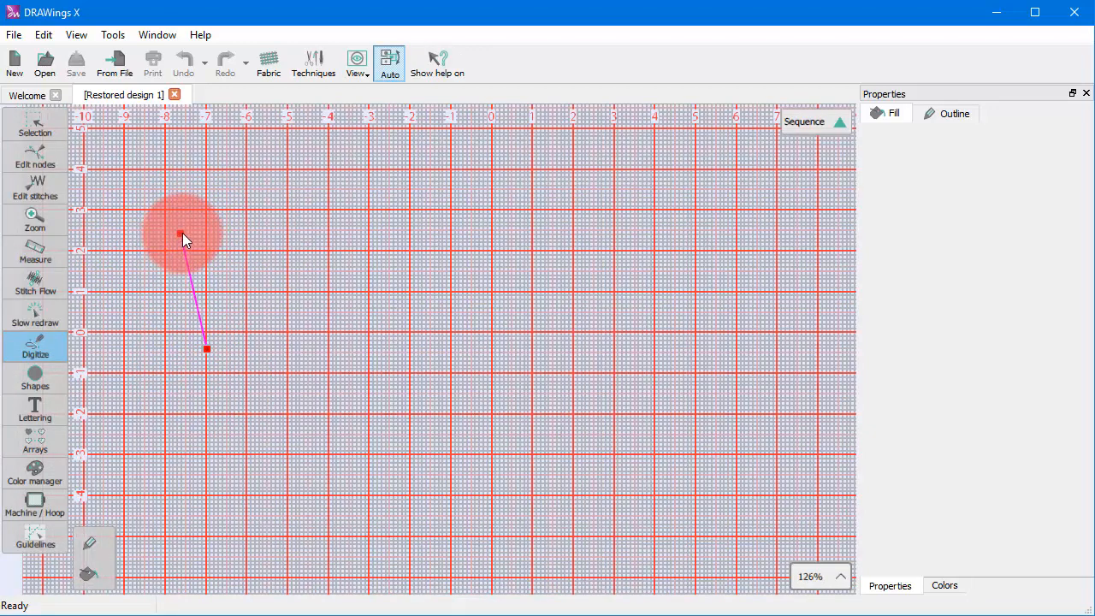
pyautogui.click(186, 236)
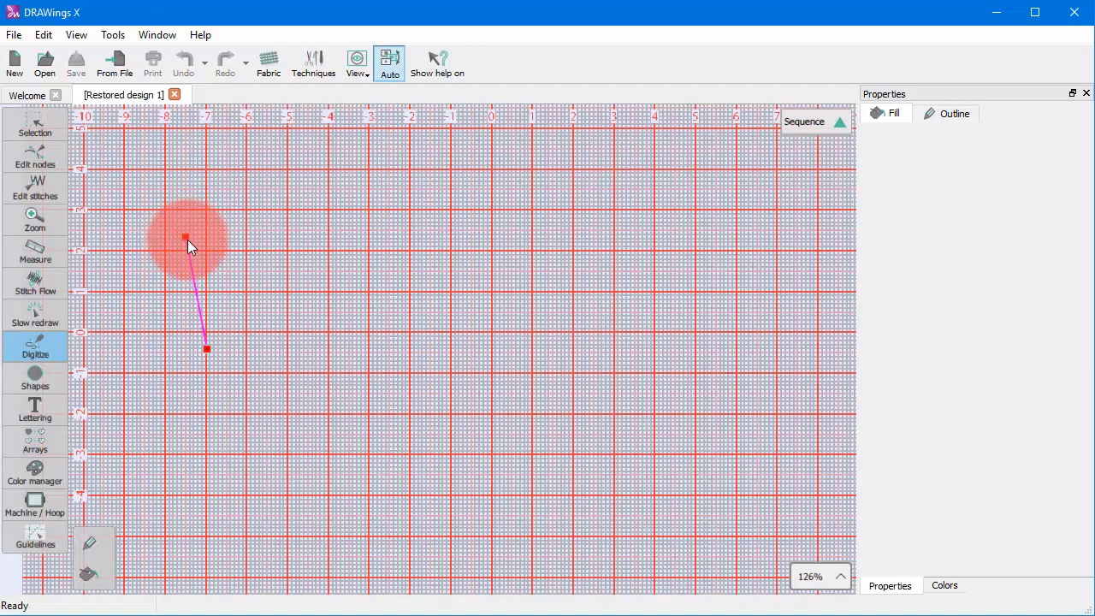
pyautogui.click(180, 240)
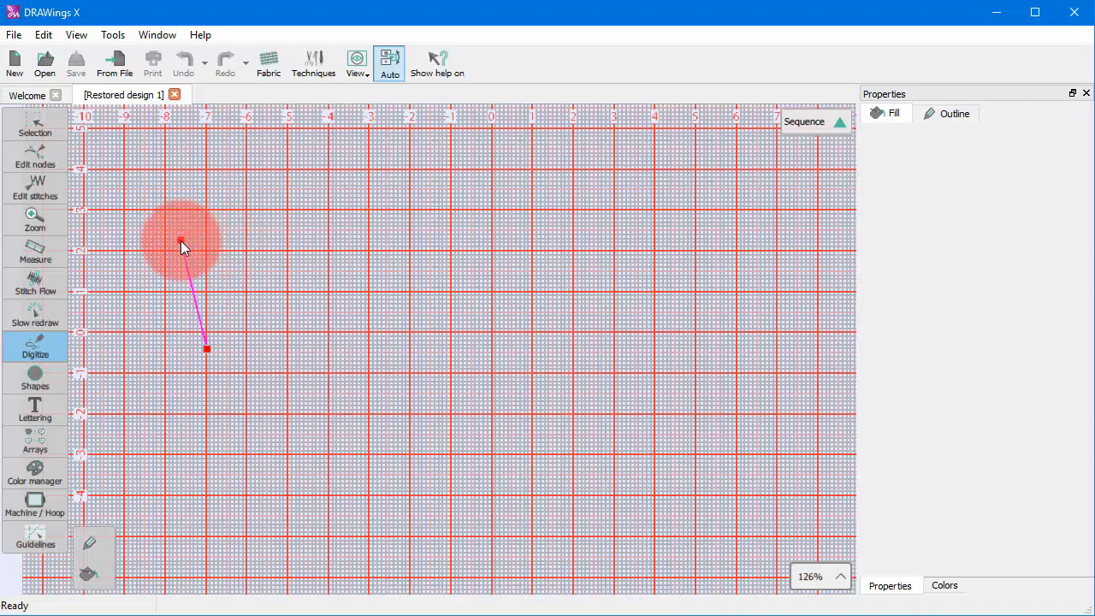
pyautogui.click(215, 191)
pyautogui.rightClick(302, 216)
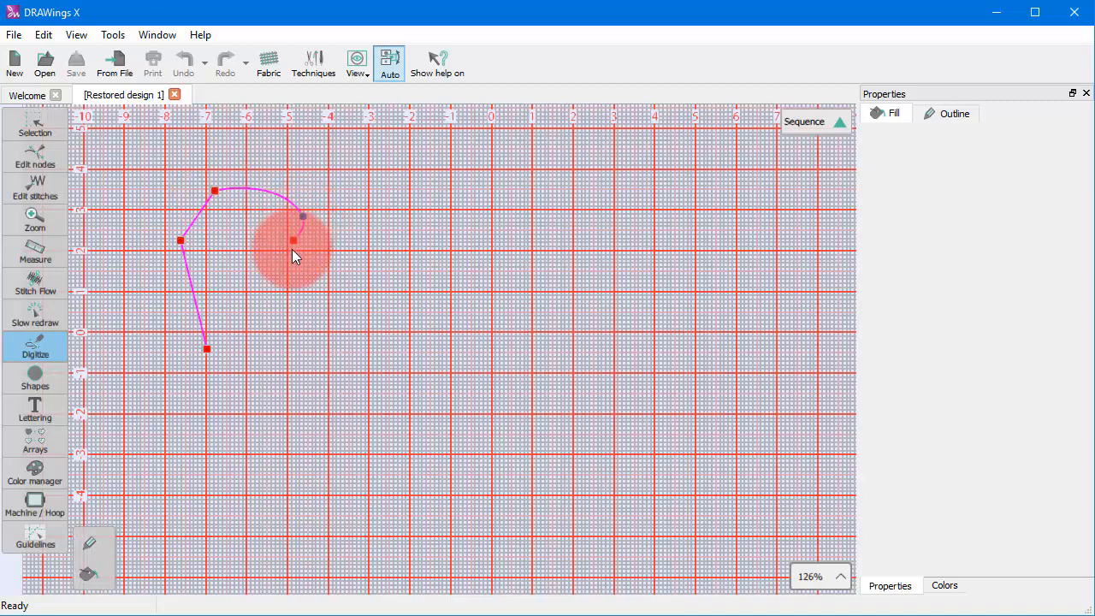
pyautogui.rightClick(295, 296)
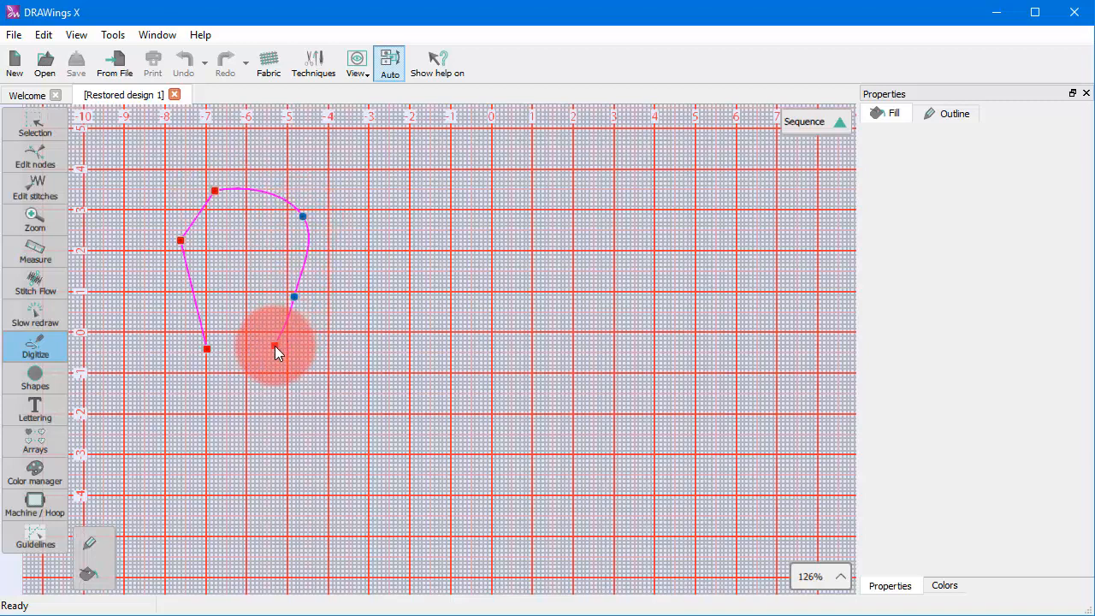
# Step: Extend the outline downward in a winding line, mixing smooth handle nodes with two more curve nodes
pyautogui.moveTo(275, 345); pyautogui.dragTo(247, 395)
pyautogui.click(288, 382)
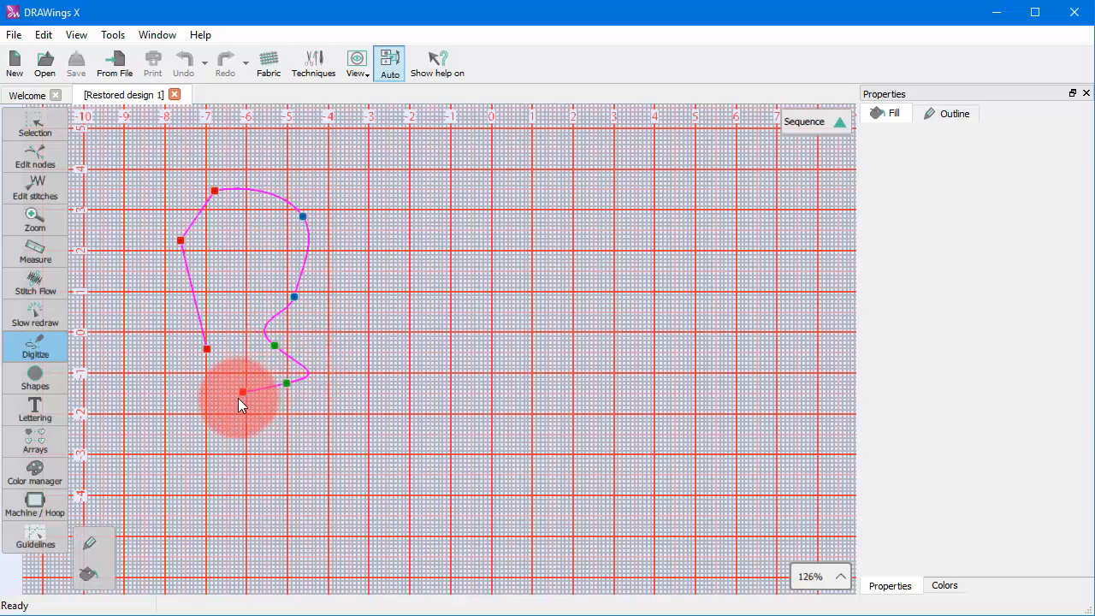
pyautogui.click(232, 403)
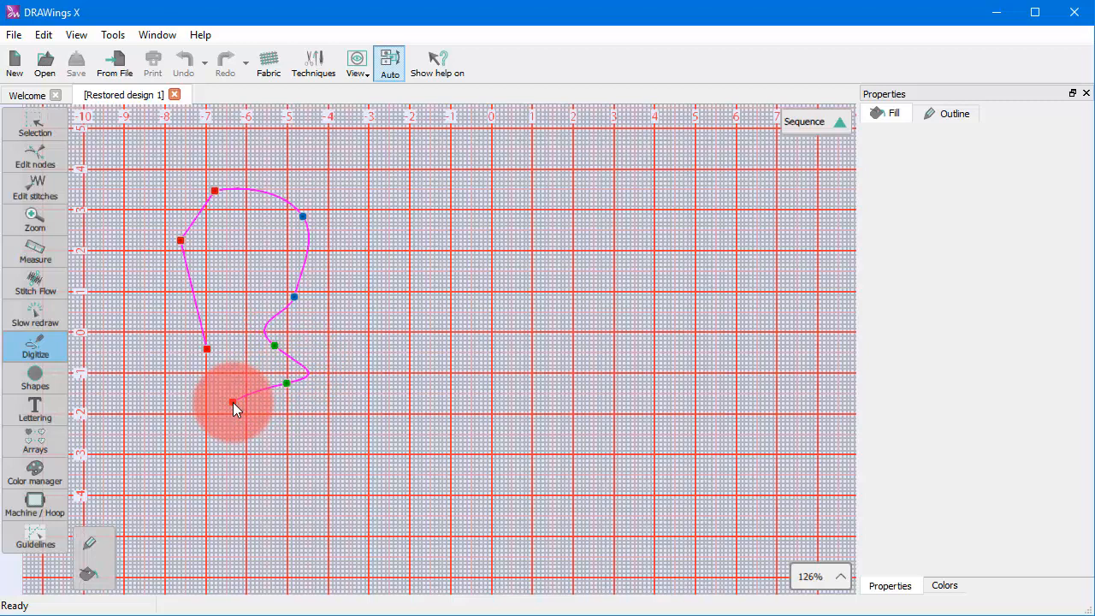
pyautogui.rightClick(232, 402)
pyautogui.rightClick(251, 434)
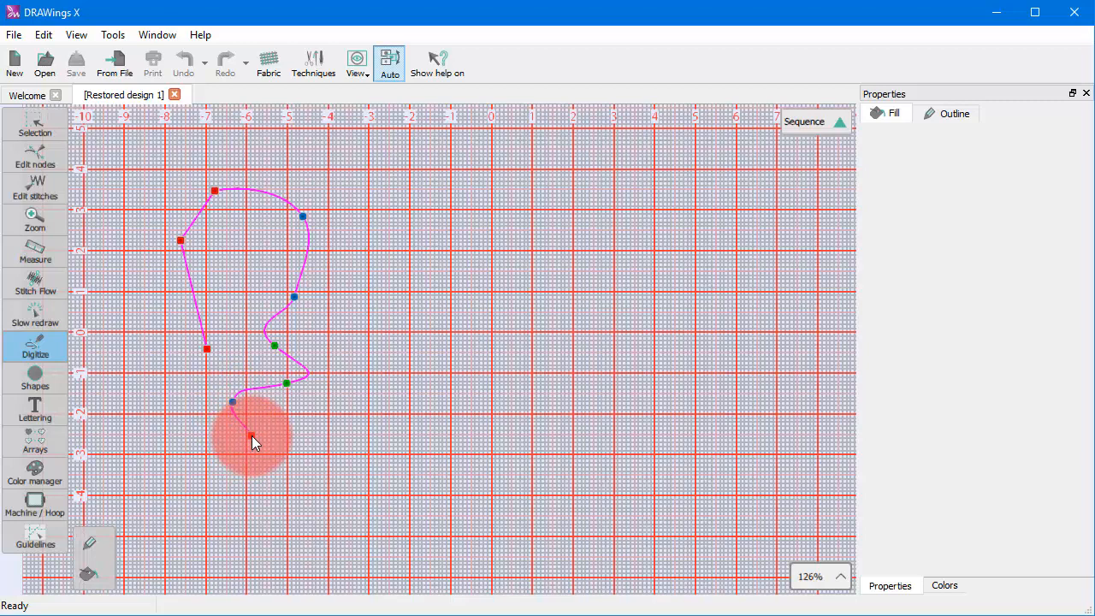
pyautogui.moveTo(274, 432); pyautogui.dragTo(252, 367)
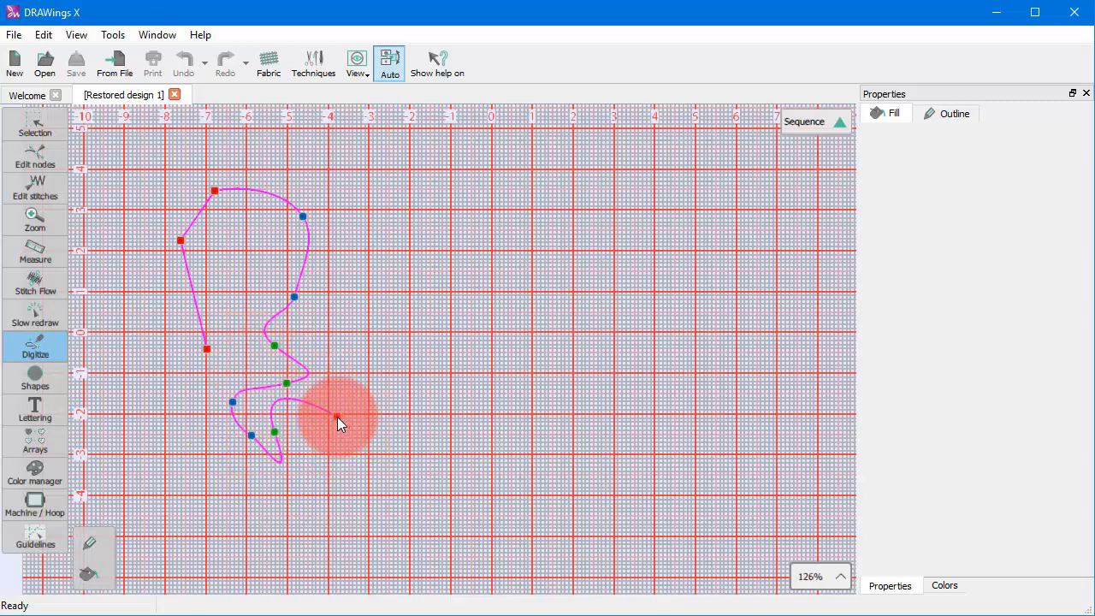
# Step: Remove the outline's nodes one by one until only the starting node is left
pyautogui.press('BackSpace')
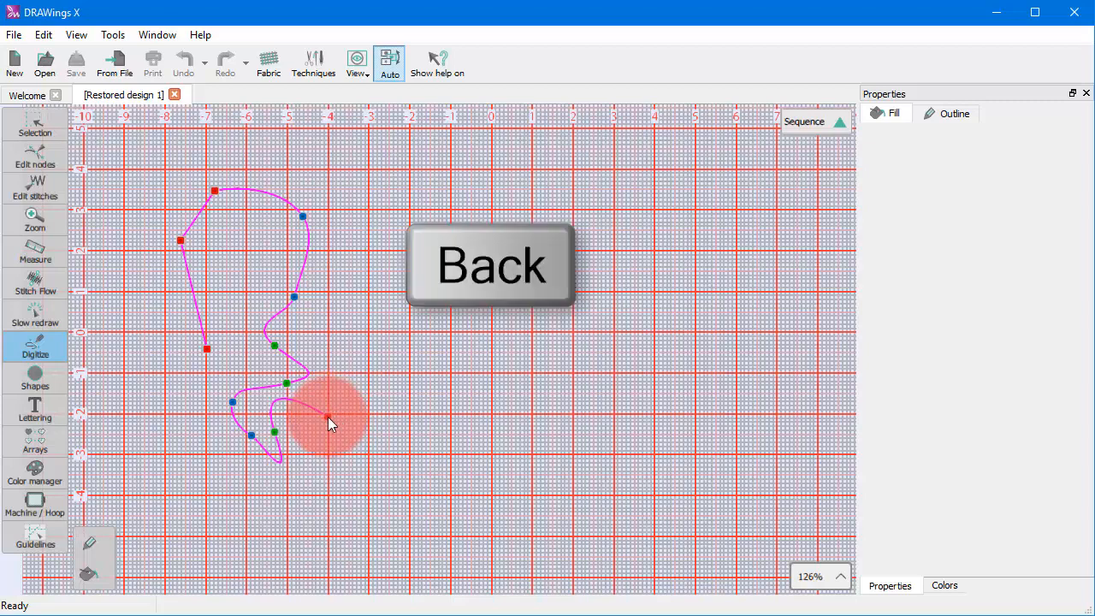
pyautogui.press('BackSpace')
pyautogui.press('BackSpace')
pyautogui.press('BackSpace')
pyautogui.press('BackSpace')
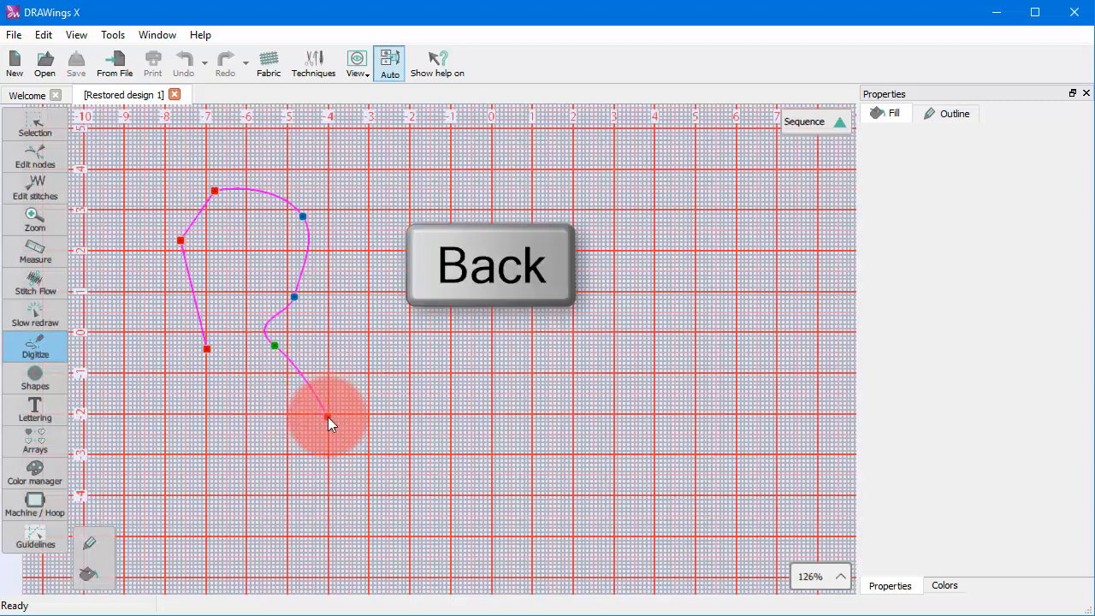
pyautogui.press('BackSpace')
pyautogui.press('BackSpace')
pyautogui.press('BackSpace')
pyautogui.press('BackSpace')
pyautogui.press('BackSpace')
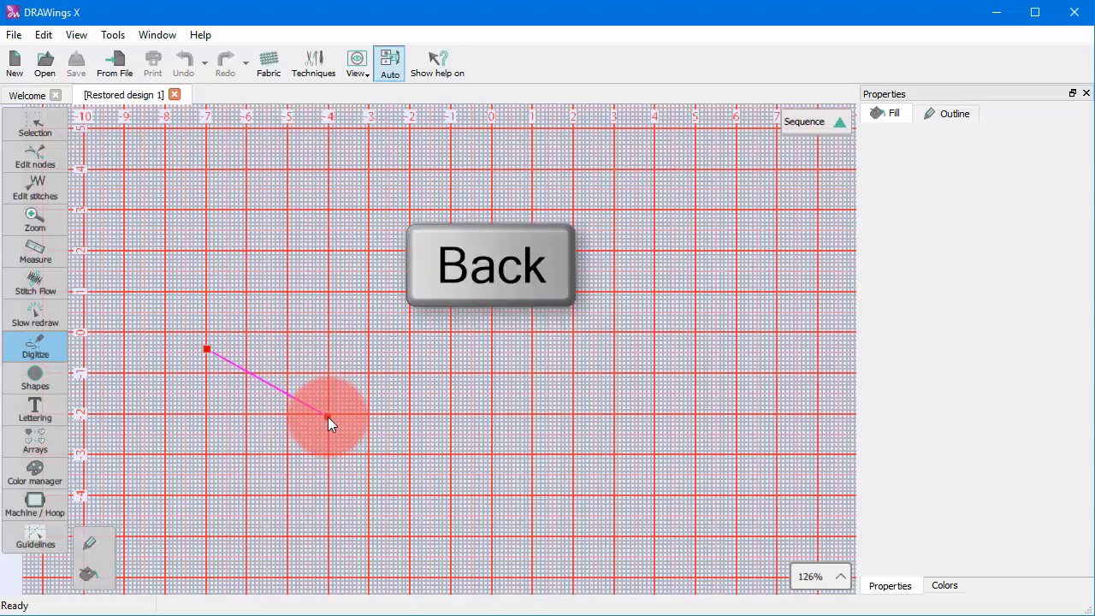
# Step: Add two straight nodes near (-8, 3) and (-7, 4), dropping a stray curve node, and finish the first open line
pyautogui.click(164, 216)
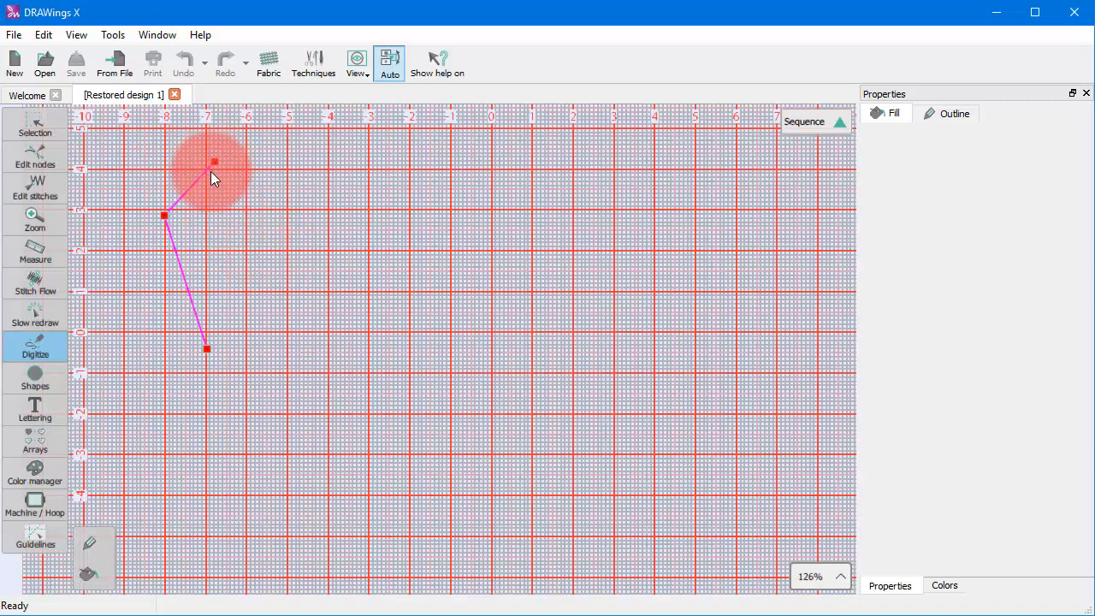
pyautogui.click(207, 170)
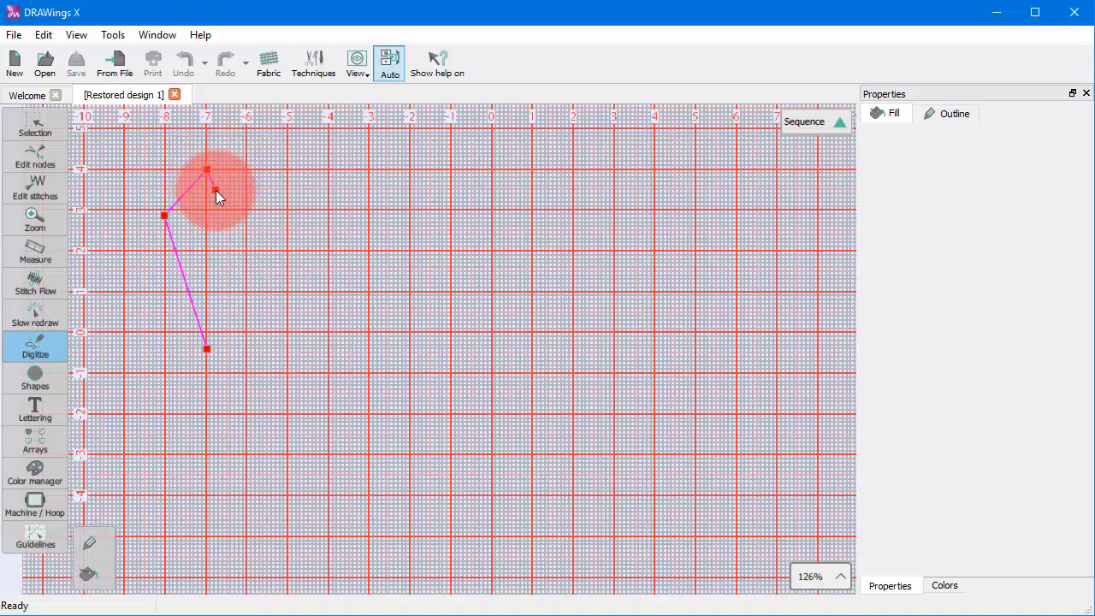
pyautogui.rightClick(214, 189)
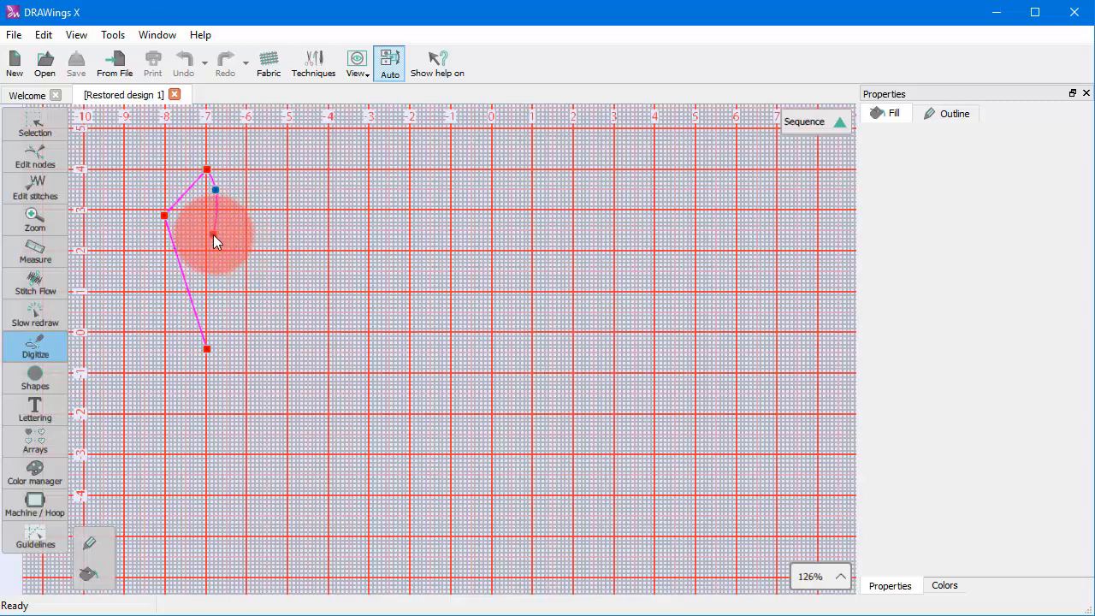
pyautogui.press('BackSpace')
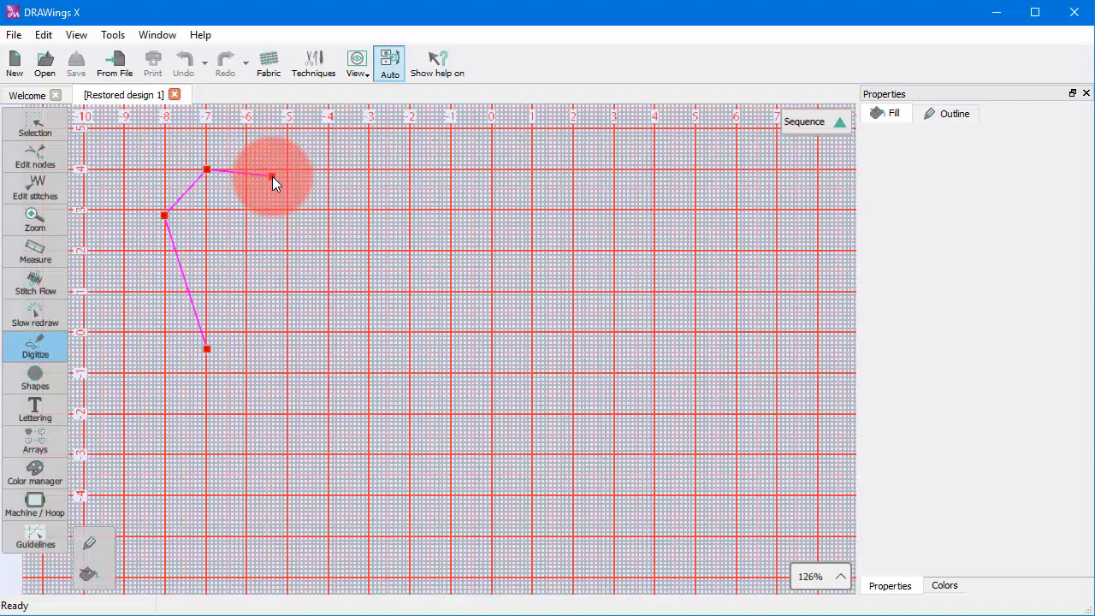
pyautogui.press('Return')
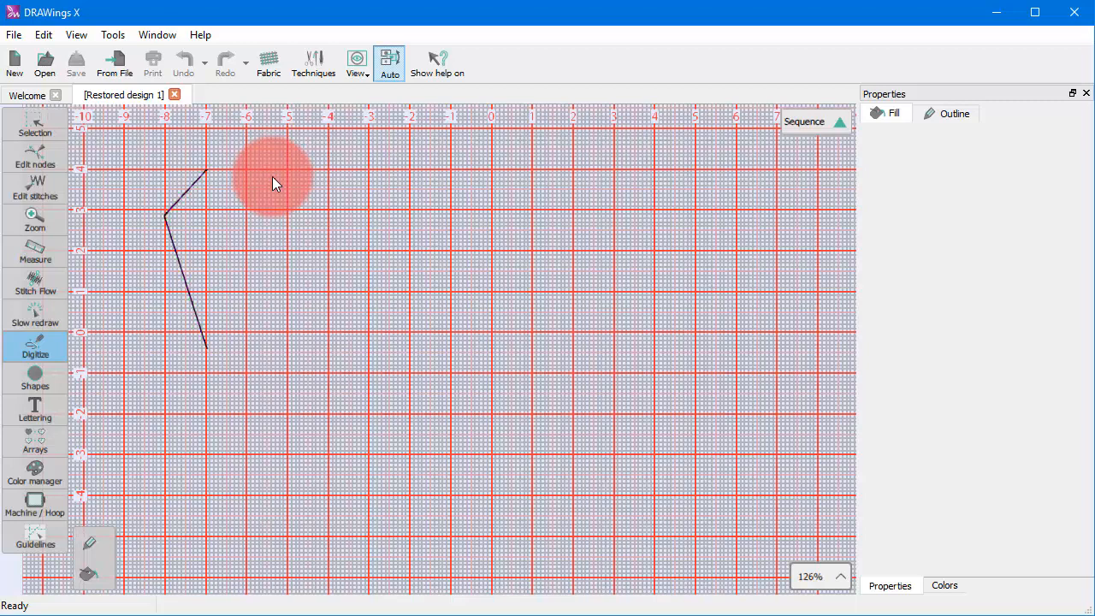
pyautogui.press('Escape')
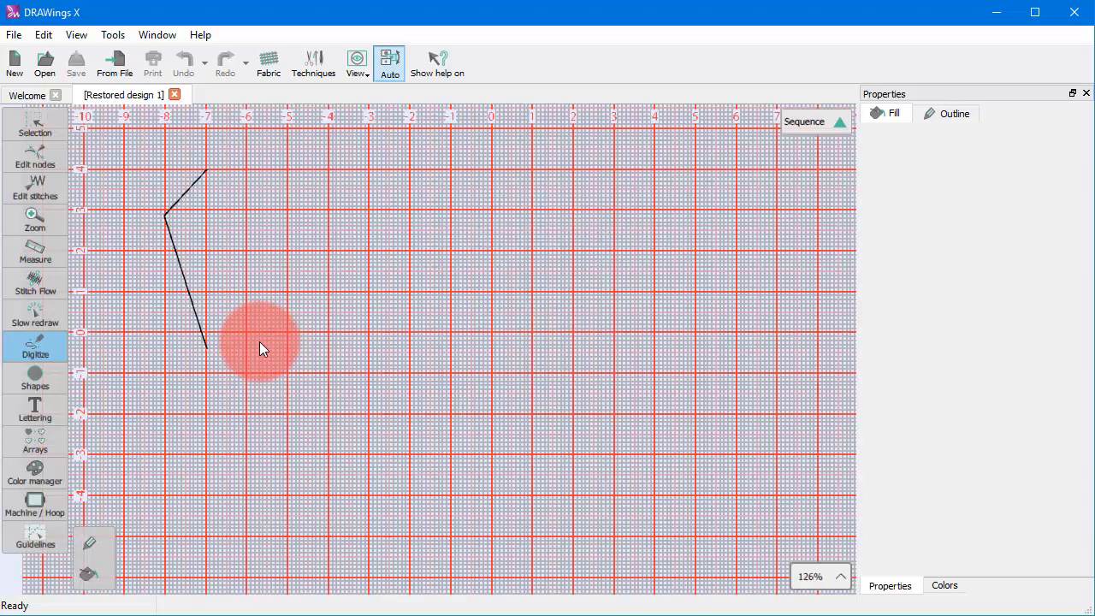
# Step: Digitize a similar three-node open line right of the first and complete the two-line shape, about 27 mm wide and 44 mm high
pyautogui.click(259, 341)
pyautogui.click(226, 238)
pyautogui.click(274, 170)
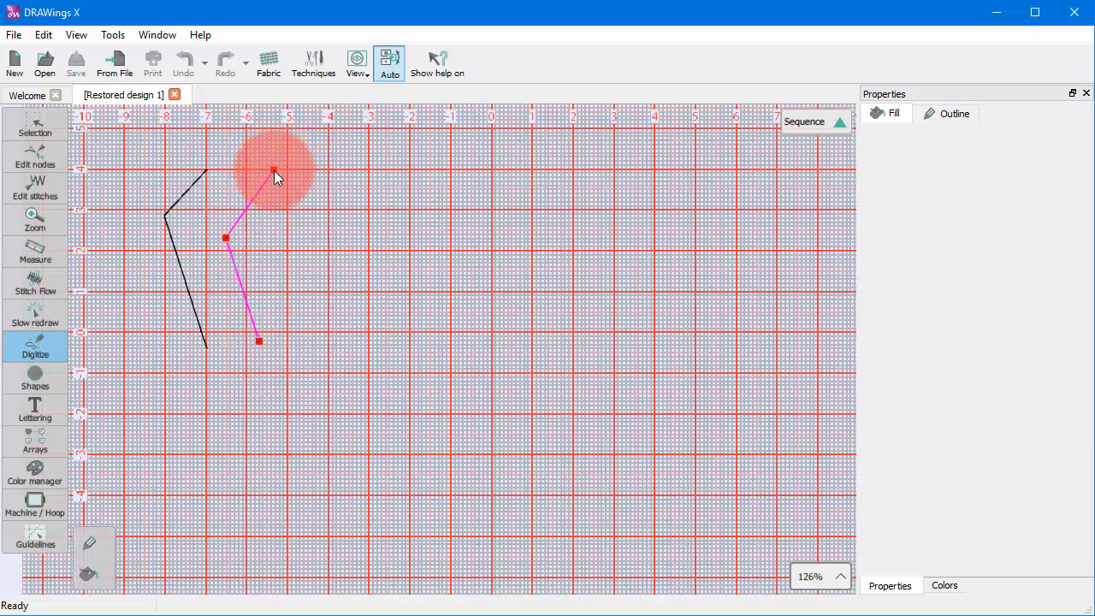
pyautogui.press('Return')
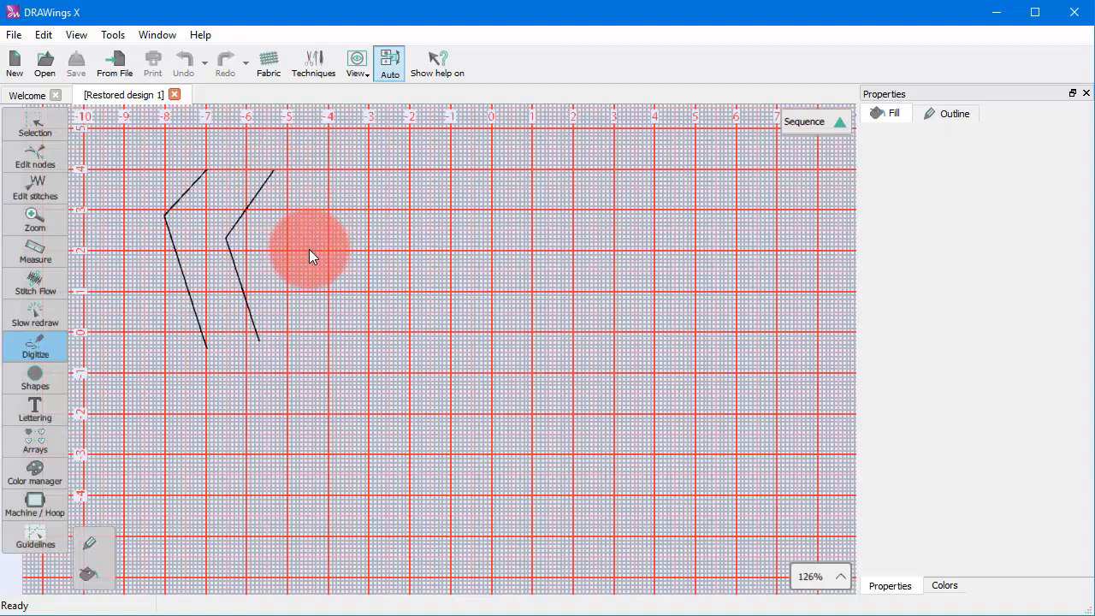
pyautogui.press('Return')
pyautogui.scroll(-4, 531, 408)
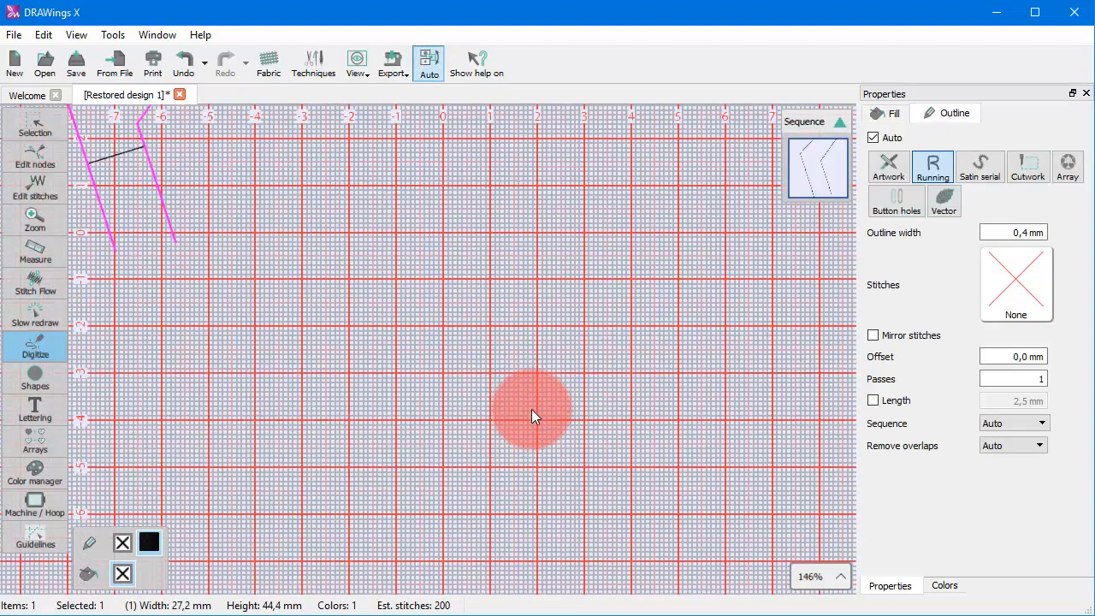
pyautogui.press('F4')
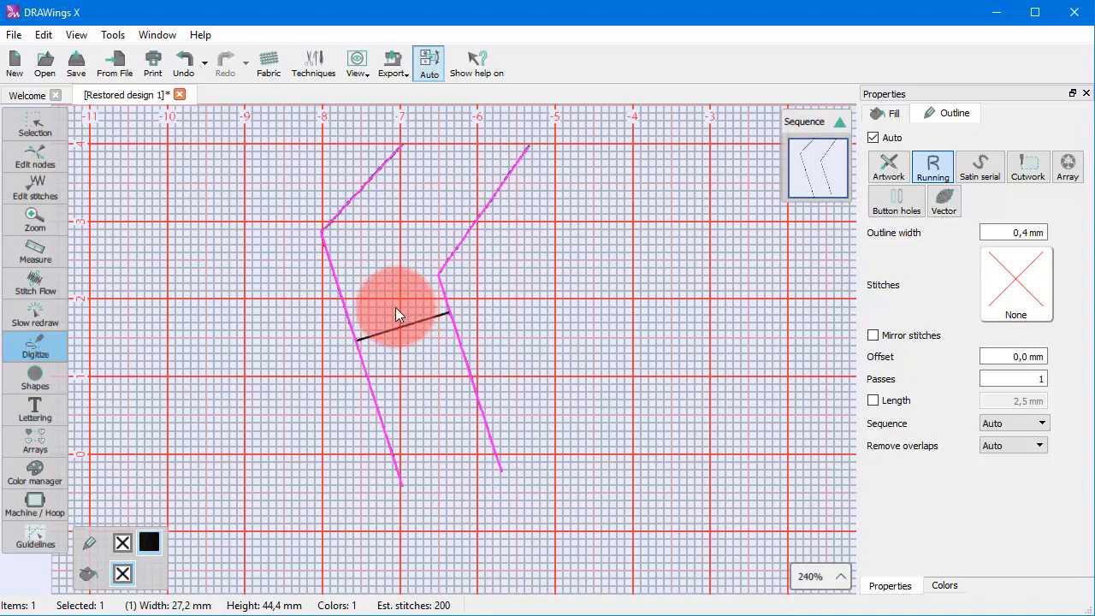
pyautogui.scroll(-1, 273, 337)
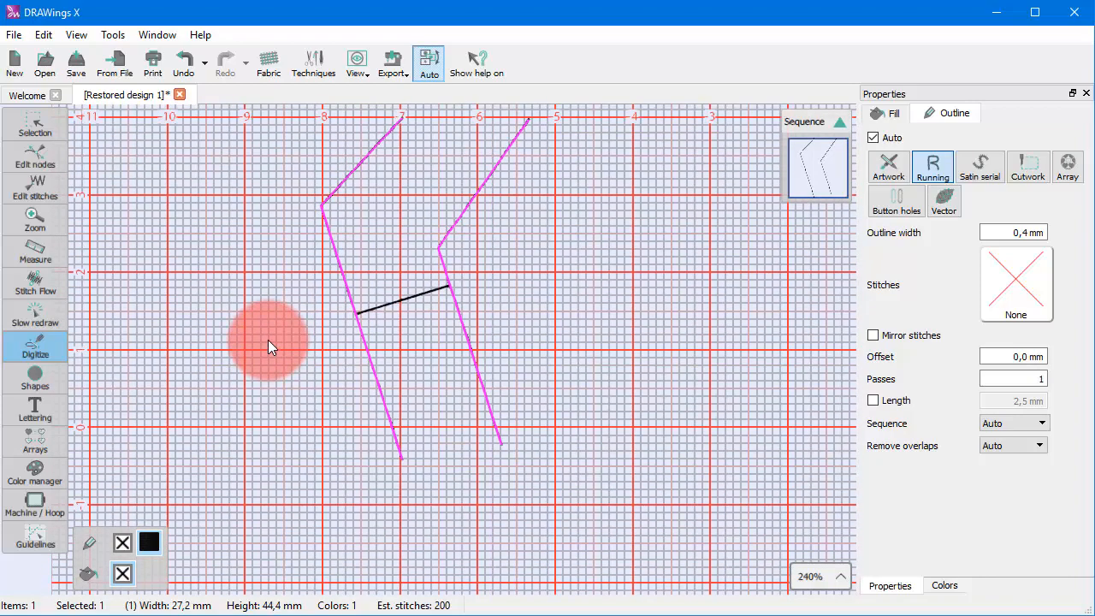
pyautogui.scroll(-2, 268, 340)
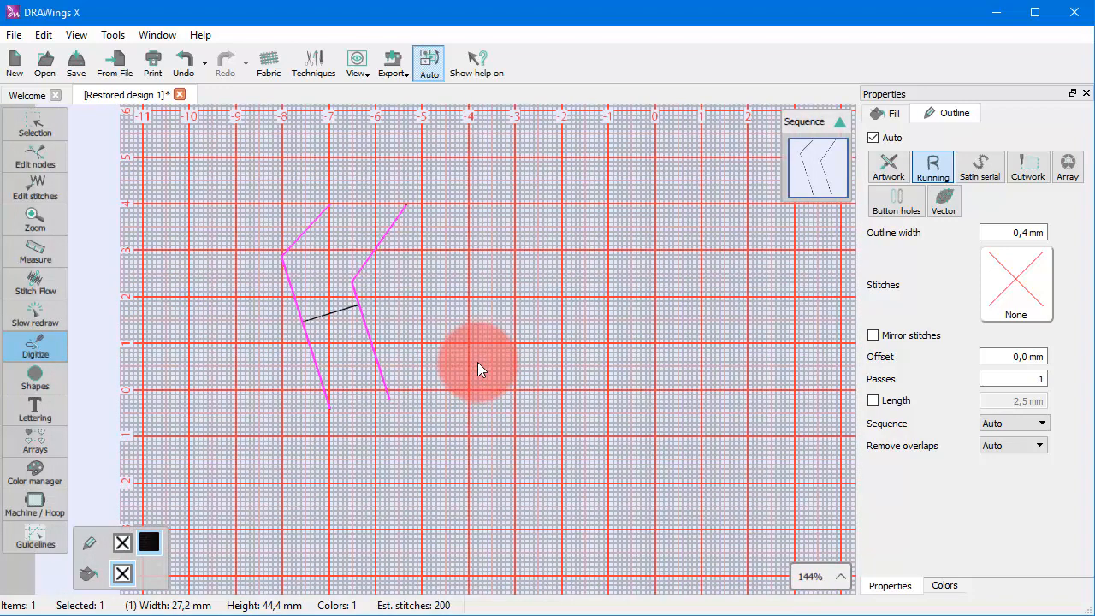
# Step: Digitize a closed five-sided polygon about 32 mm wide and 28 mm high right of the two lines, and leave it deselected
pyautogui.click(477, 361)
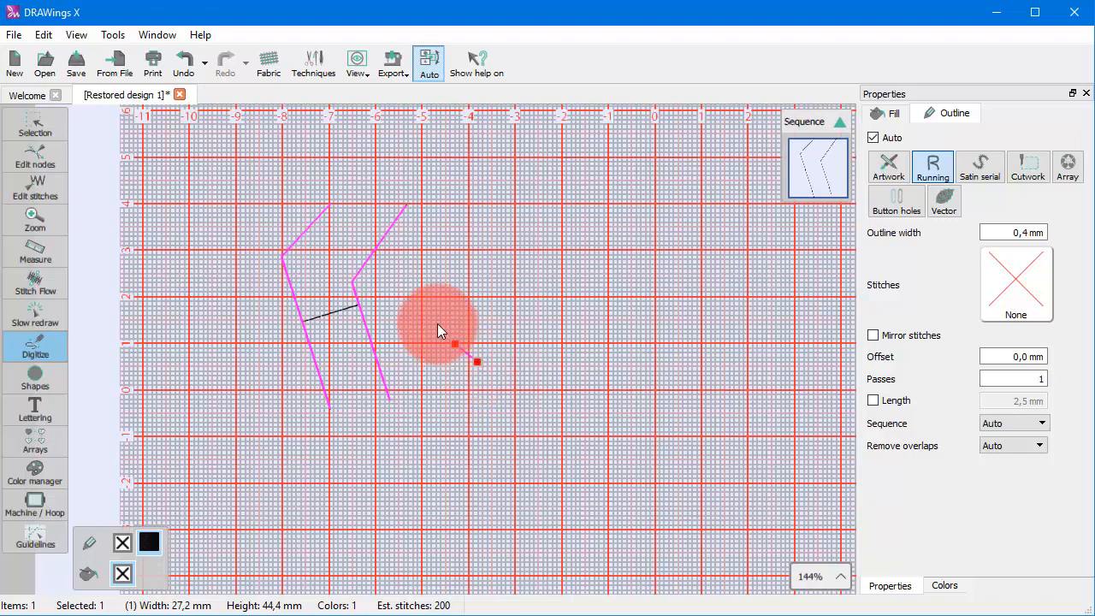
pyautogui.click(437, 314)
pyautogui.click(484, 233)
pyautogui.click(583, 261)
pyautogui.click(579, 276)
pyautogui.click(540, 351)
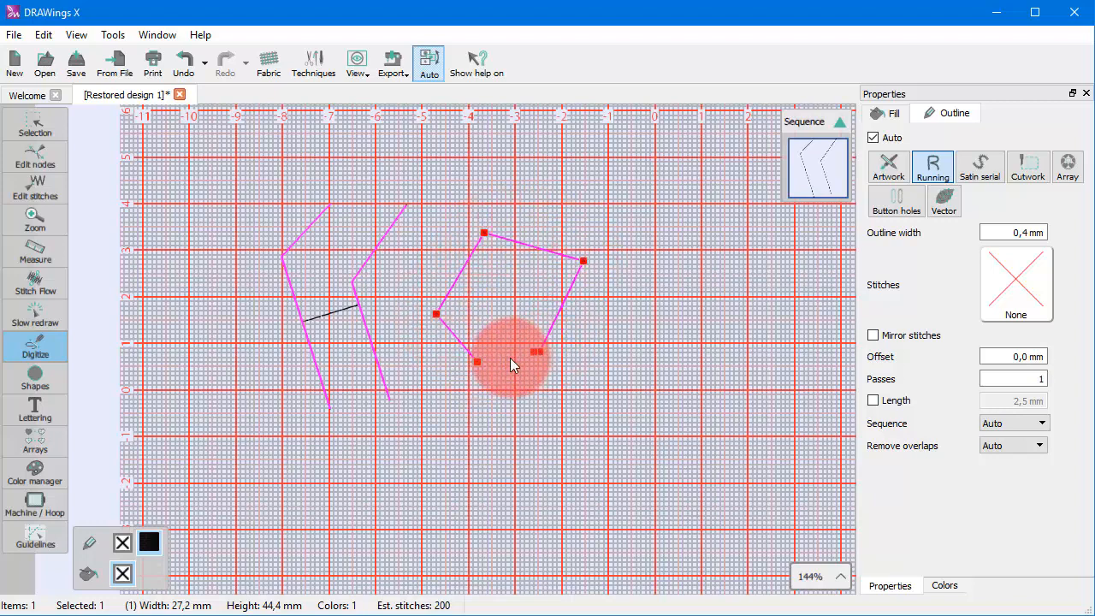
pyautogui.click(484, 364)
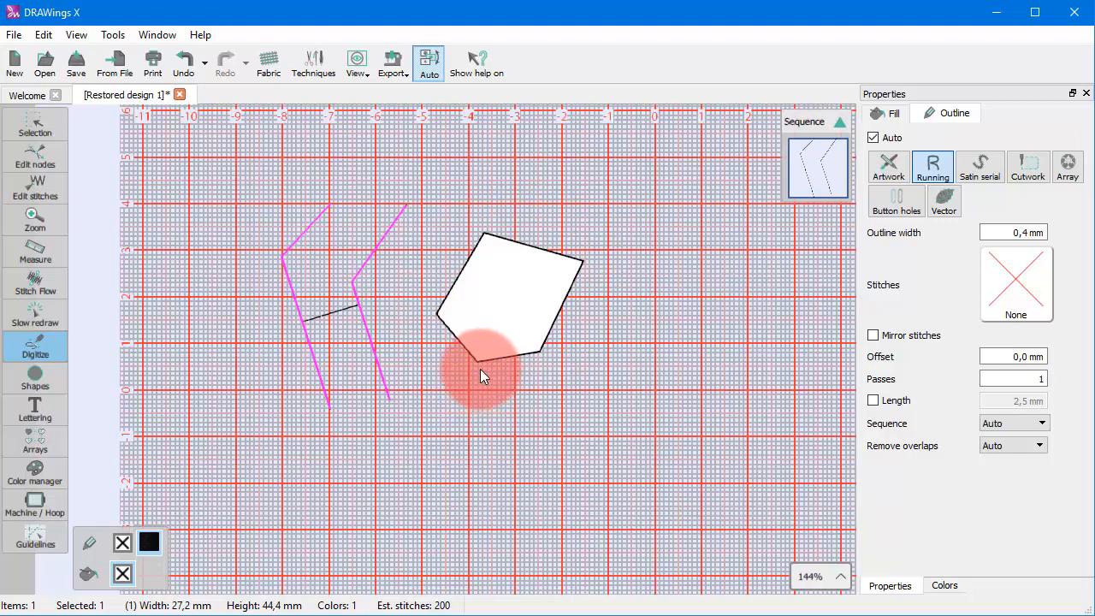
pyautogui.press('Return')
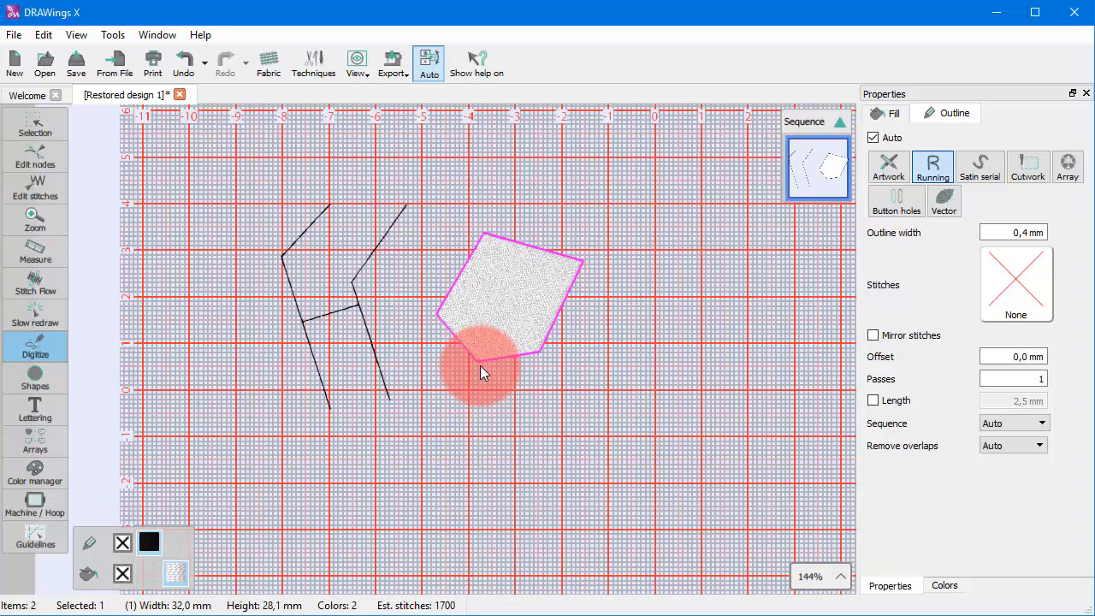
pyautogui.press('Escape')
pyautogui.click(502, 401)
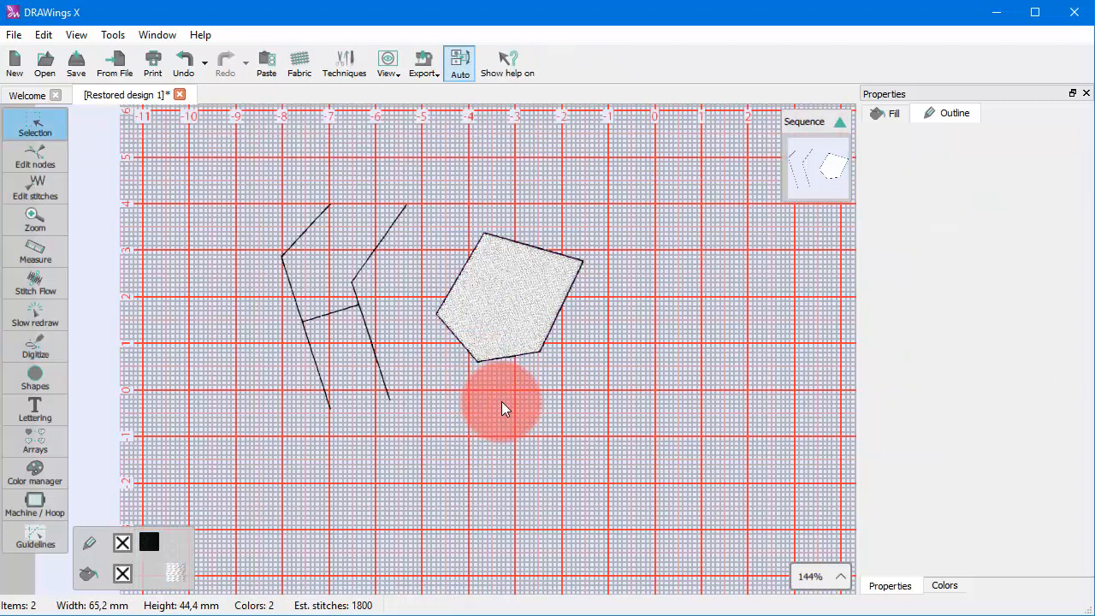
pyautogui.click(509, 338)
pyautogui.click(491, 429)
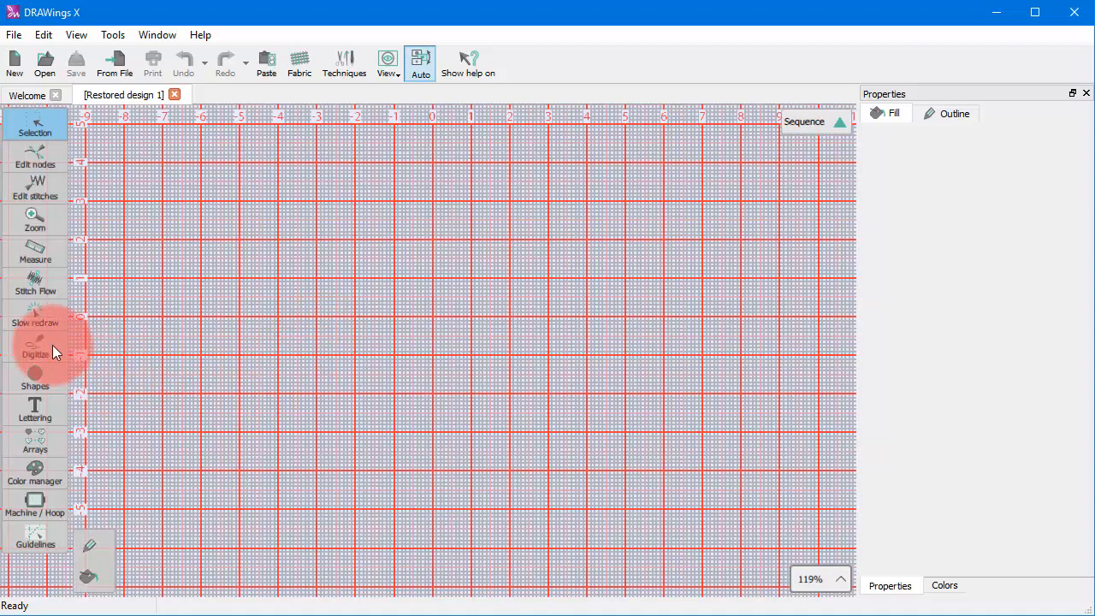
# Step: Digitize a closed six-sided outline shape of straight nodes between x -8 and -3, about 53 mm wide and 55 mm high
pyautogui.click(52, 345)
pyautogui.click(140, 344)
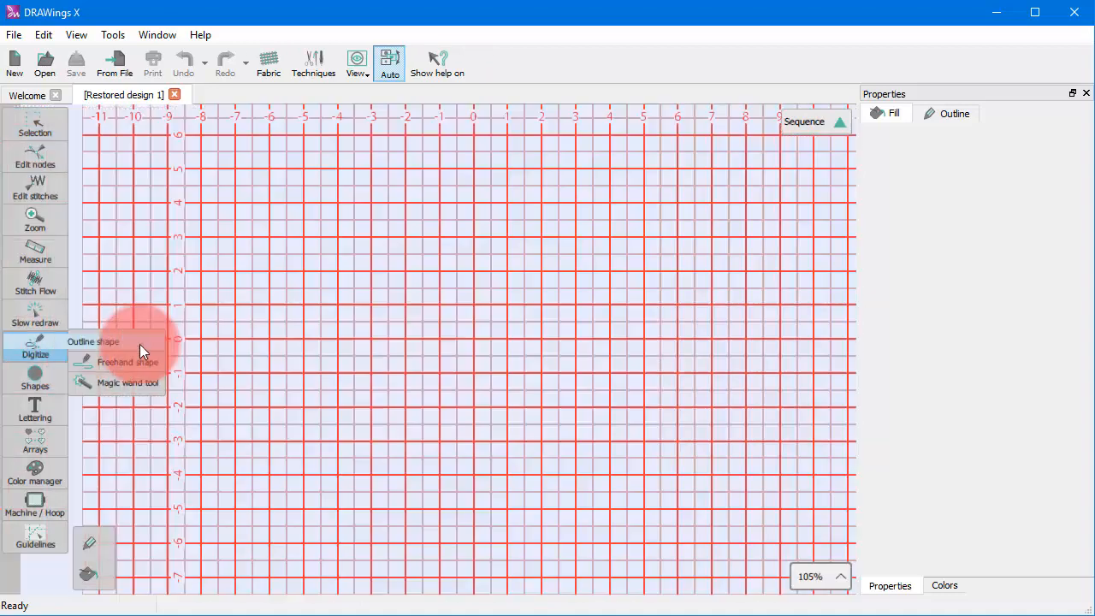
pyautogui.click(262, 351)
pyautogui.click(201, 299)
pyautogui.click(187, 210)
pyautogui.click(320, 162)
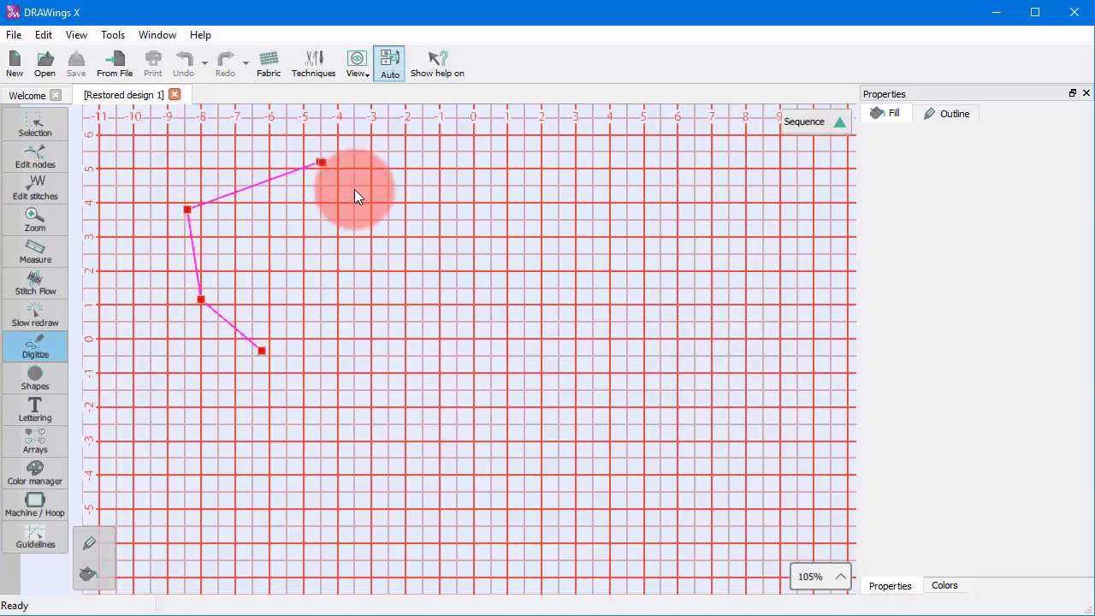
pyautogui.click(367, 266)
pyautogui.click(322, 323)
pyautogui.click(277, 349)
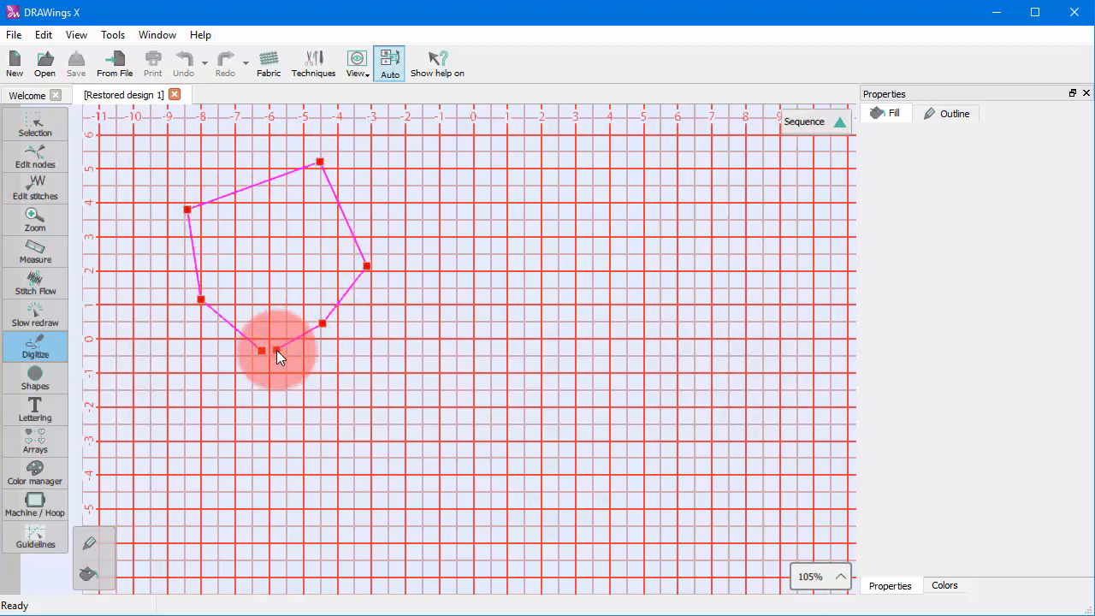
pyautogui.click(263, 350)
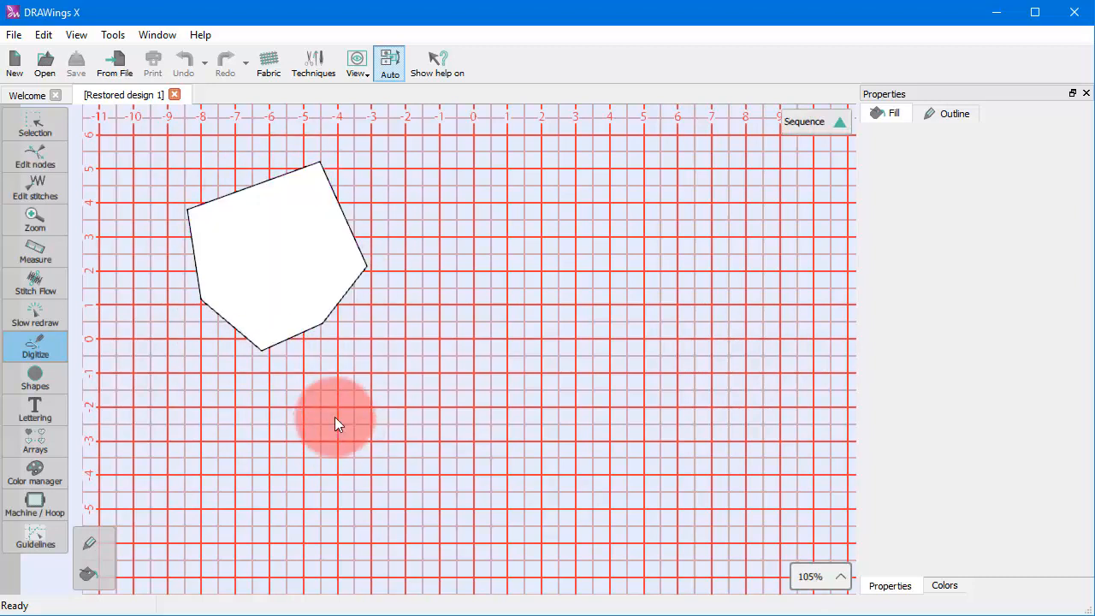
# Step: Digitize an open line right of the polygon with straight nodes near (-1, 1) and (-2, 5), curve nodes around to (-1, -1), and finish it
pyautogui.click(429, 313)
pyautogui.click(407, 182)
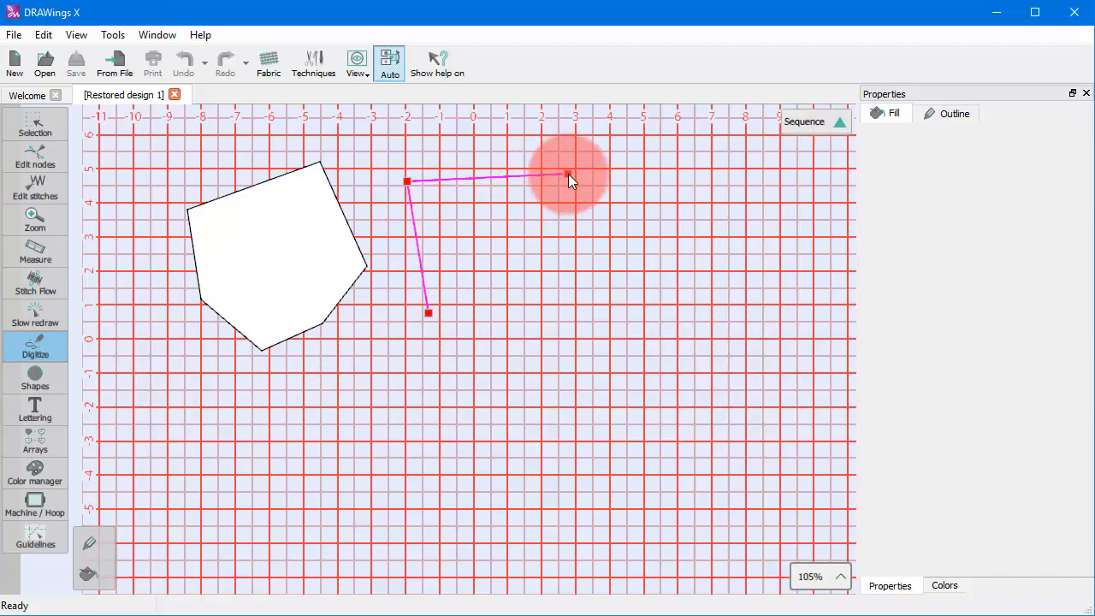
pyautogui.rightClick(568, 173)
pyautogui.rightClick(575, 257)
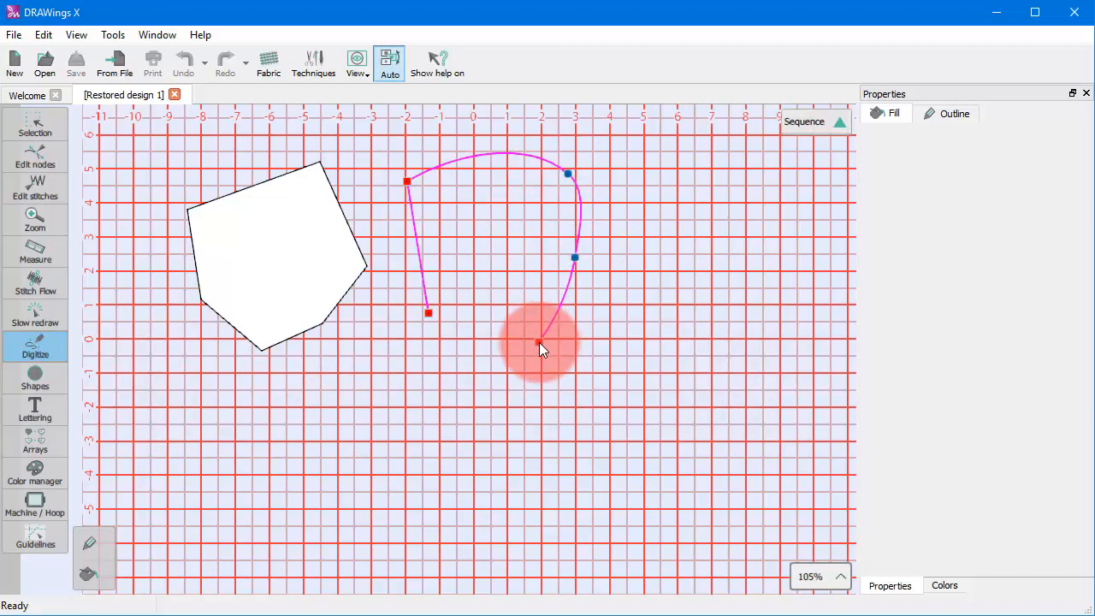
pyautogui.rightClick(539, 343)
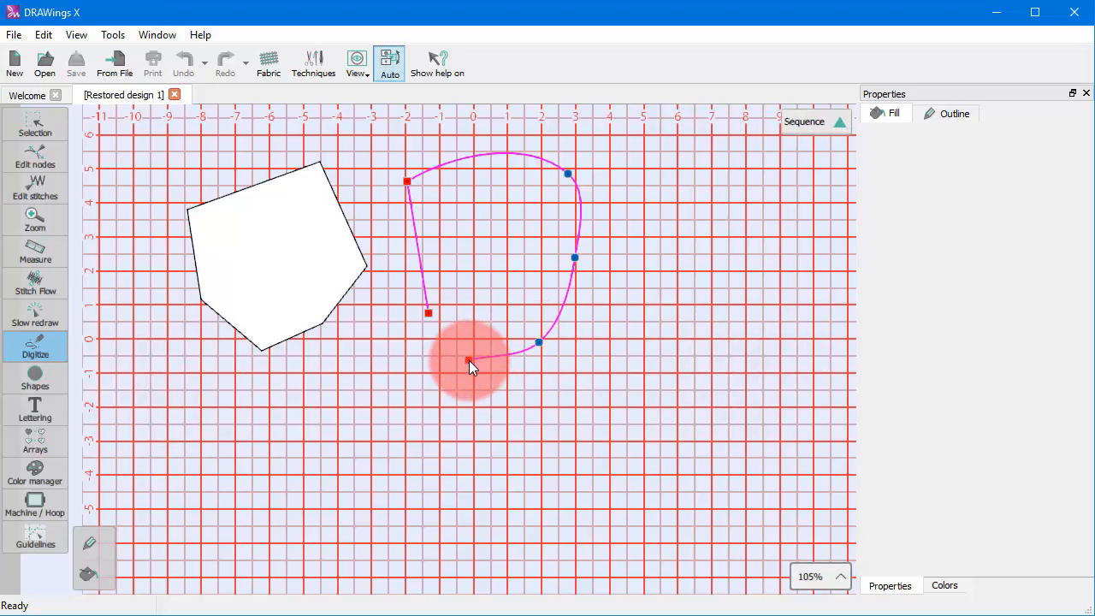
pyautogui.rightClick(469, 361)
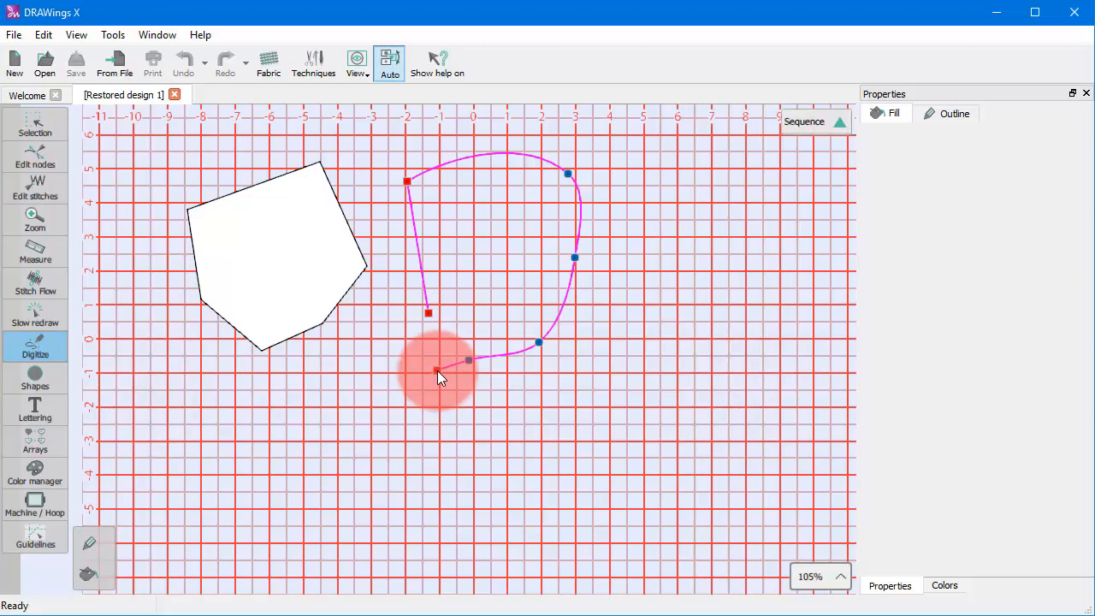
pyautogui.press('Return')
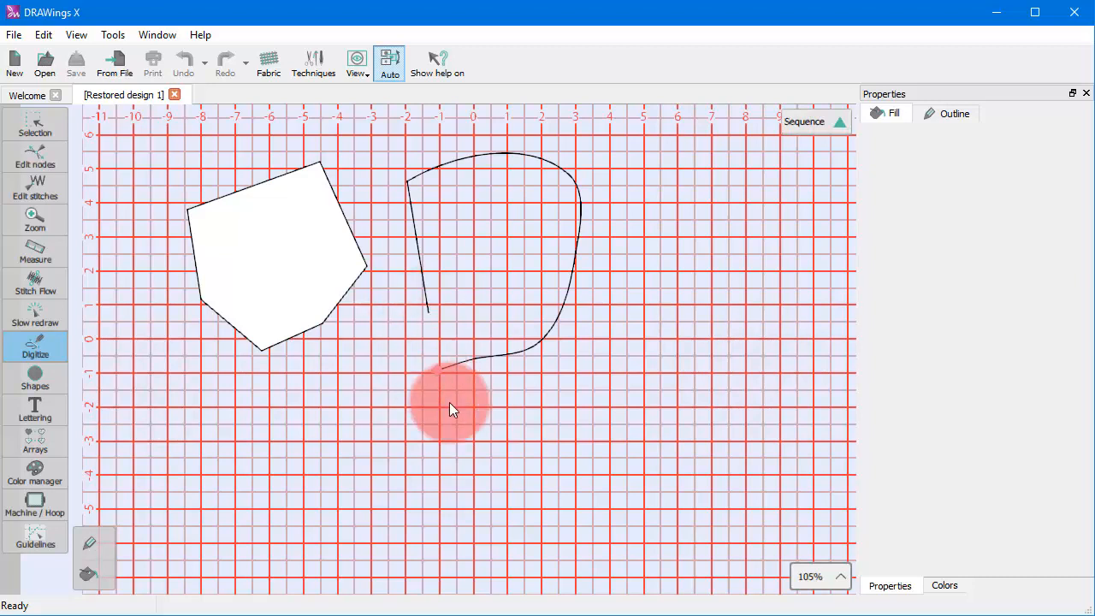
# Step: Extend the open line from its starting node with straight nodes through (-5, -2) to (-2, -3), completing the shape about 116 mm wide and 84 mm high
pyautogui.click(430, 314)
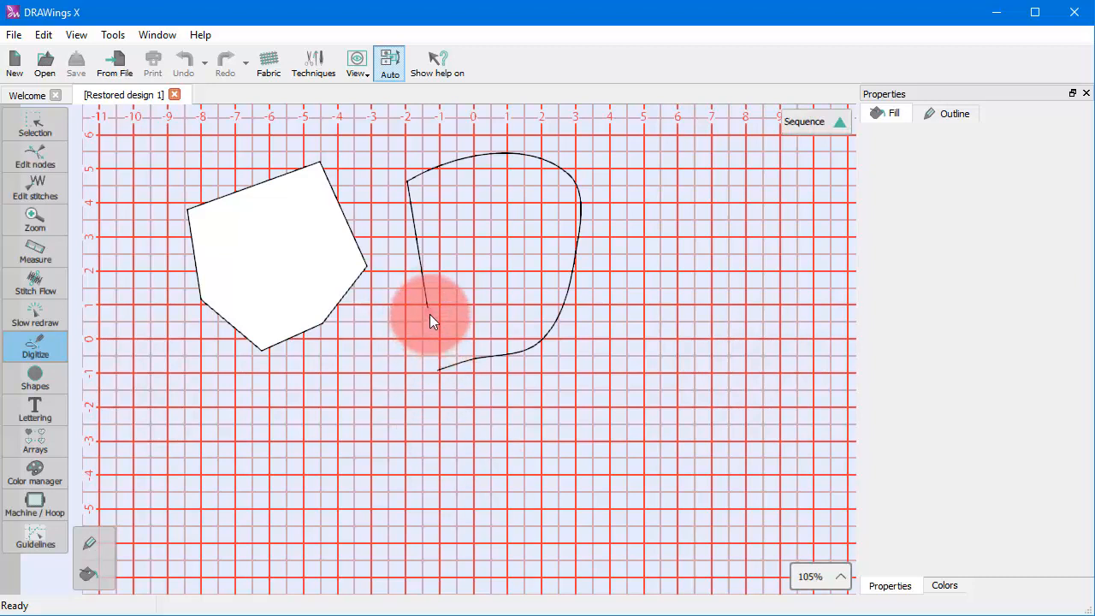
pyautogui.click(386, 347)
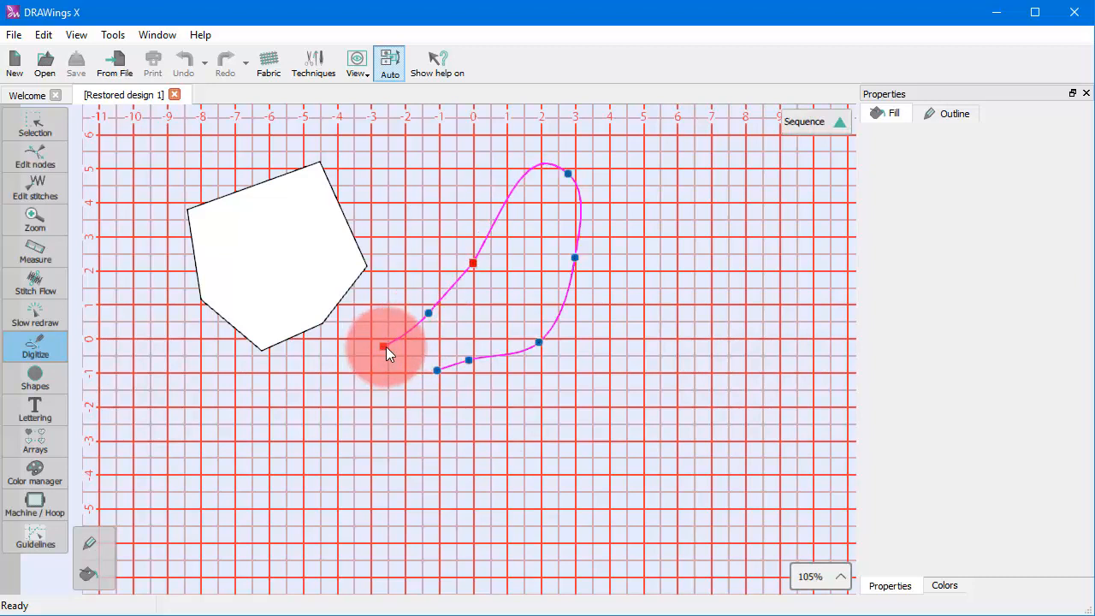
pyautogui.click(419, 331)
pyautogui.click(346, 347)
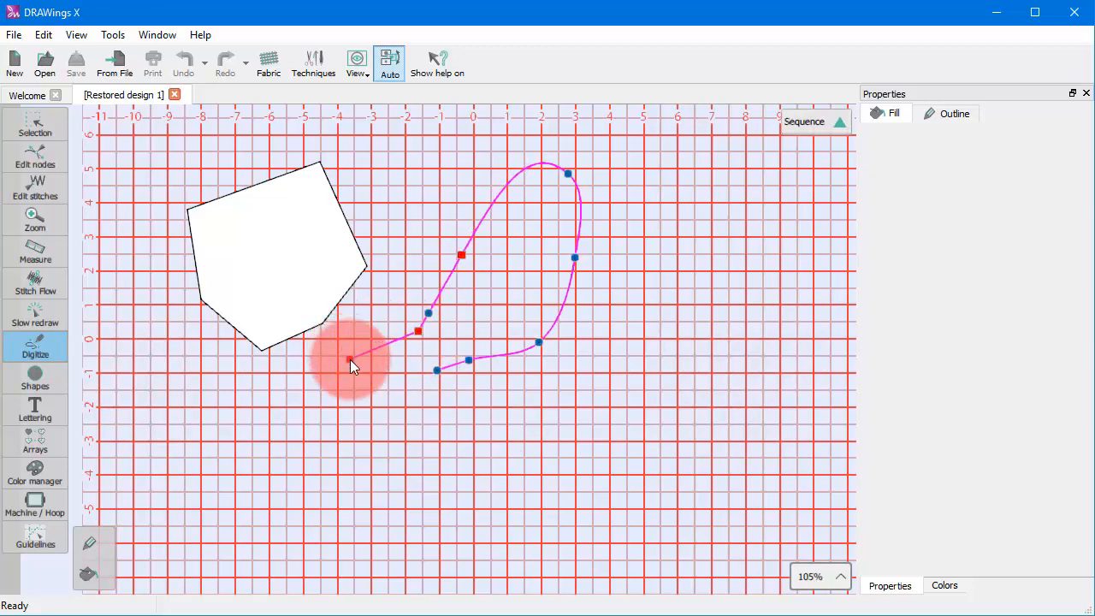
pyautogui.click(350, 359)
pyautogui.click(301, 414)
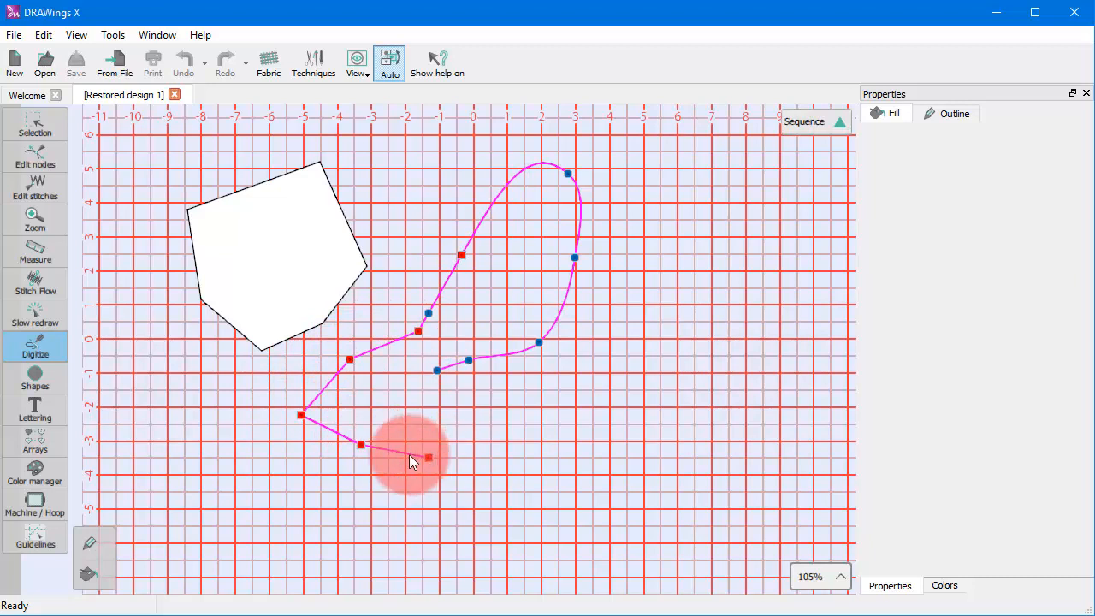
pyautogui.click(401, 461)
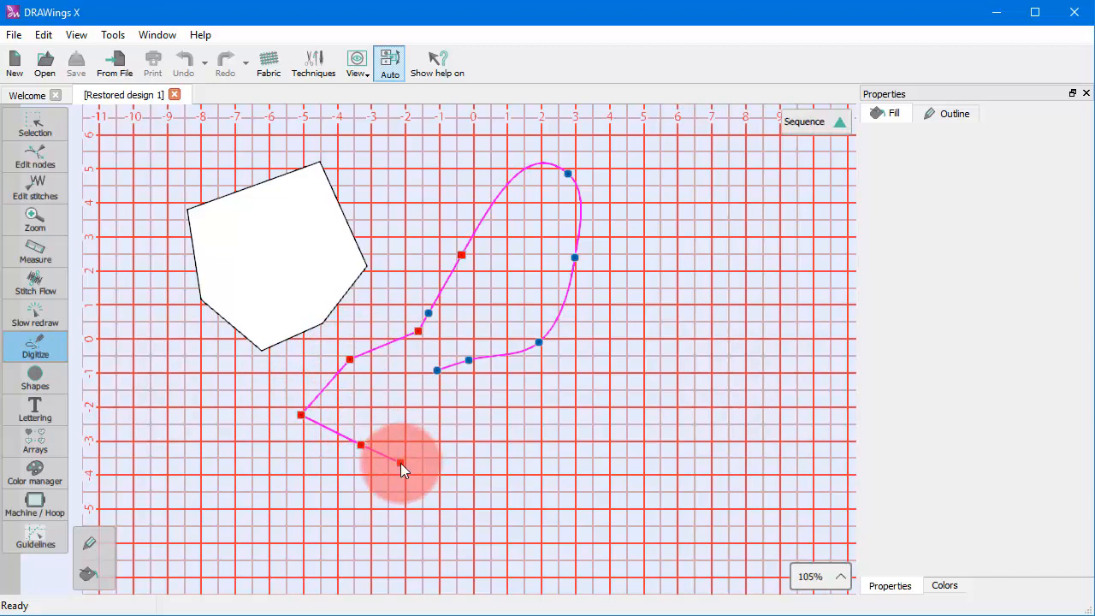
pyautogui.moveTo(401, 463); pyautogui.dragTo(410, 438)
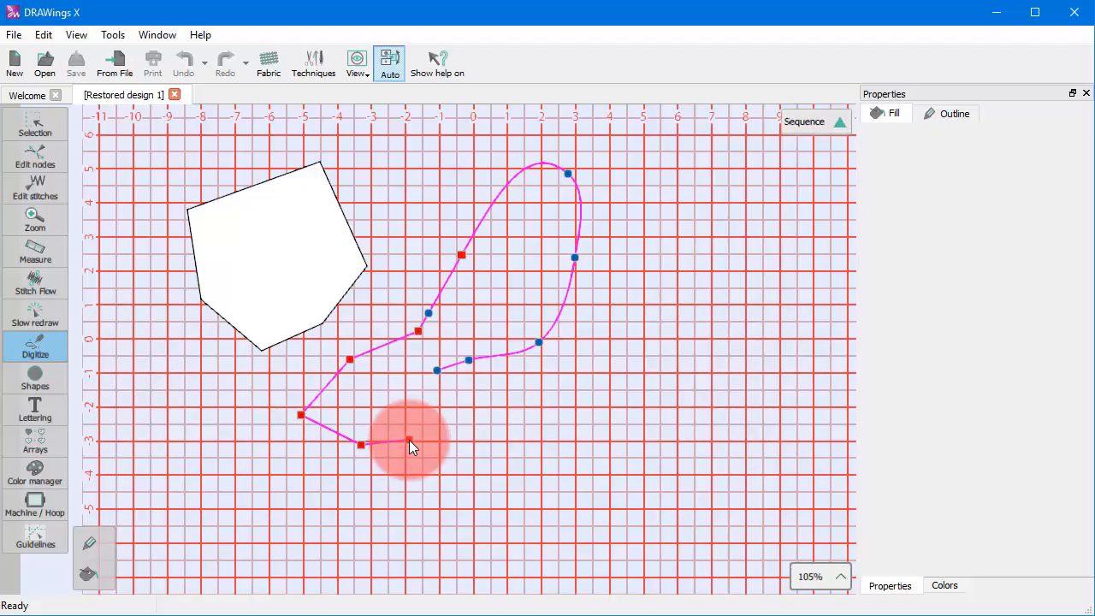
pyautogui.press('Return')
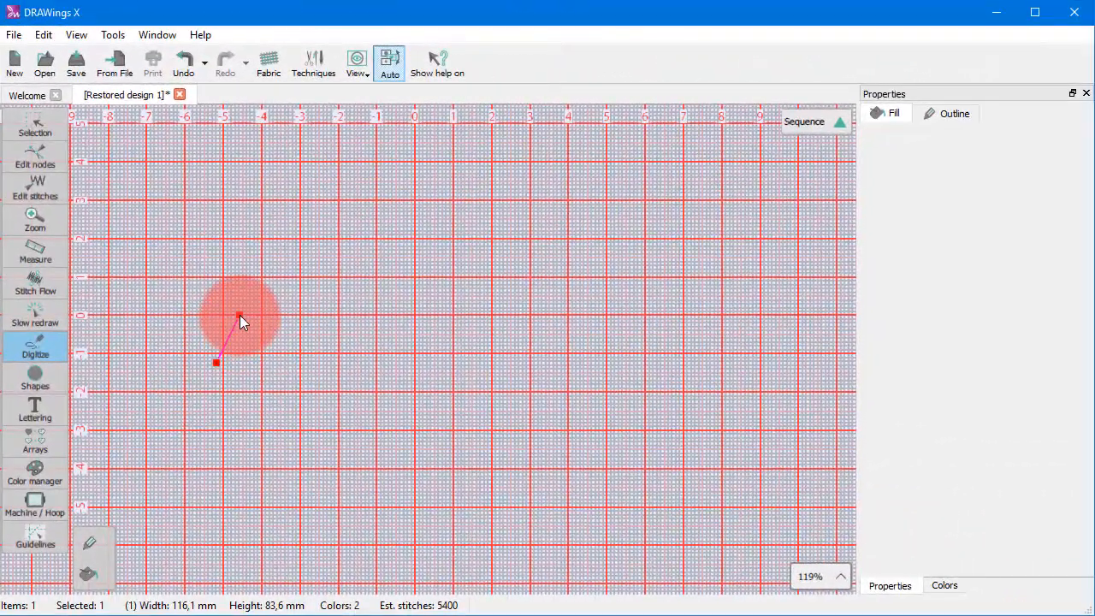
# Step: Digitize two adjoining diamonds snapped to grid intersections between x -5 and -1, about 42 mm wide and 20 mm high, and finish the line
pyautogui.press('alt')
pyautogui.click(262, 316)
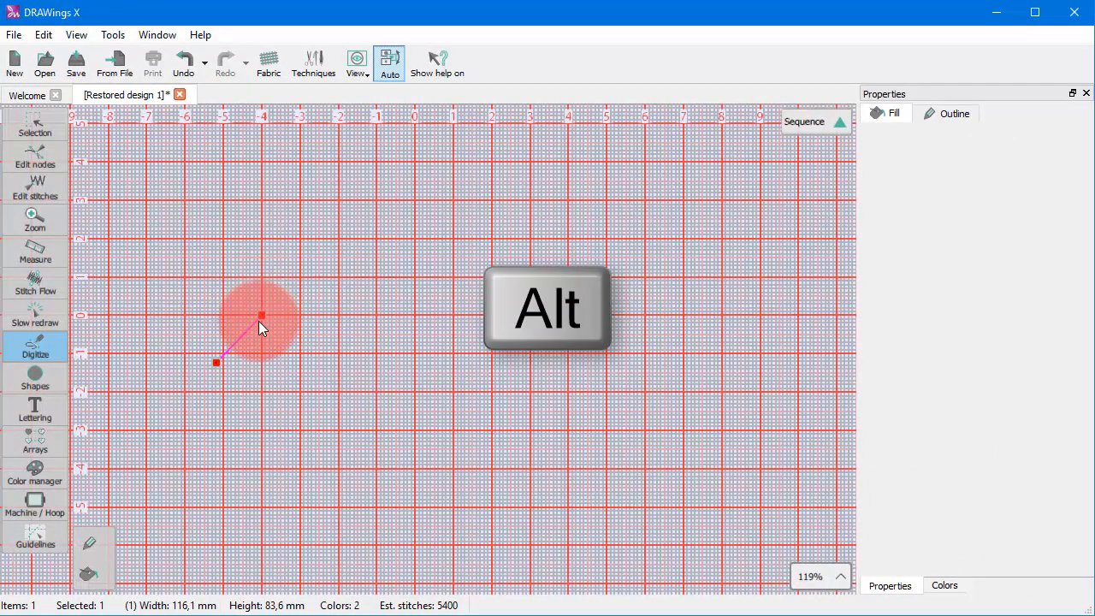
pyautogui.click(338, 316)
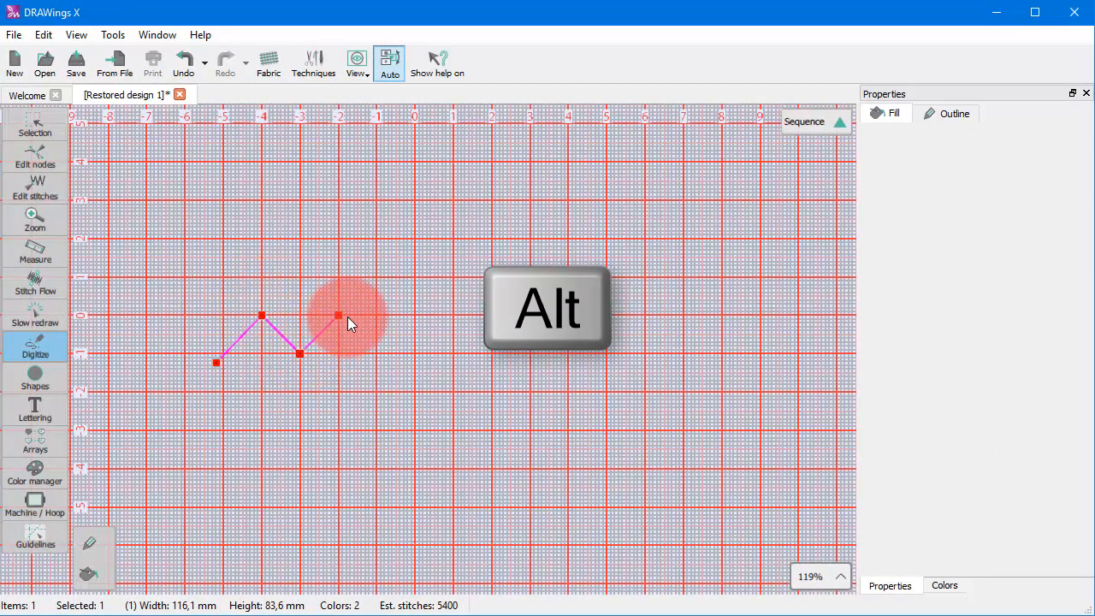
pyautogui.click(377, 353)
pyautogui.click(339, 391)
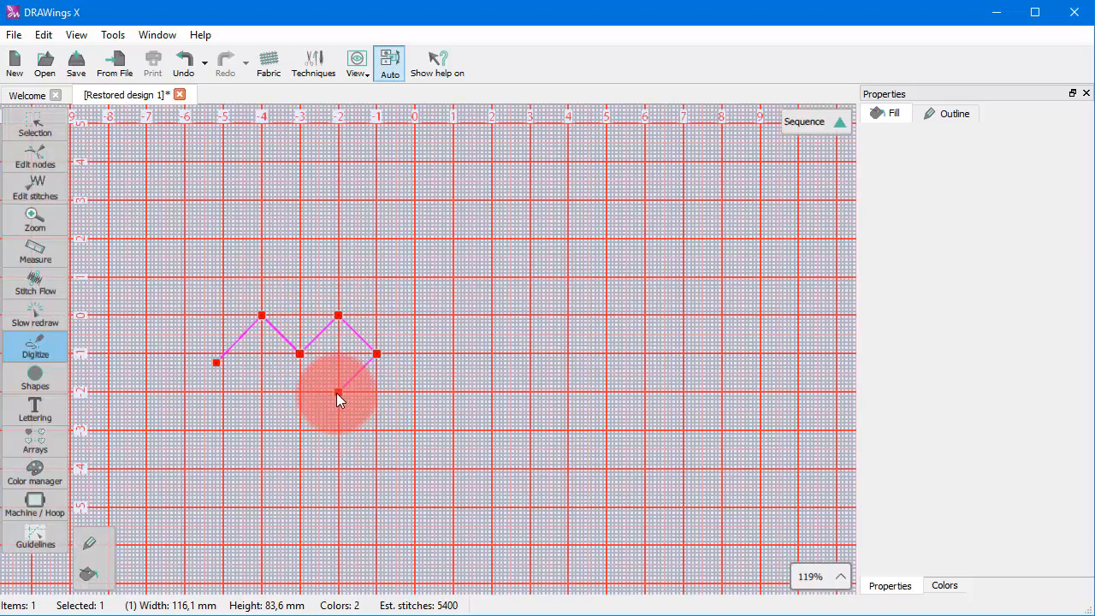
pyautogui.click(300, 355)
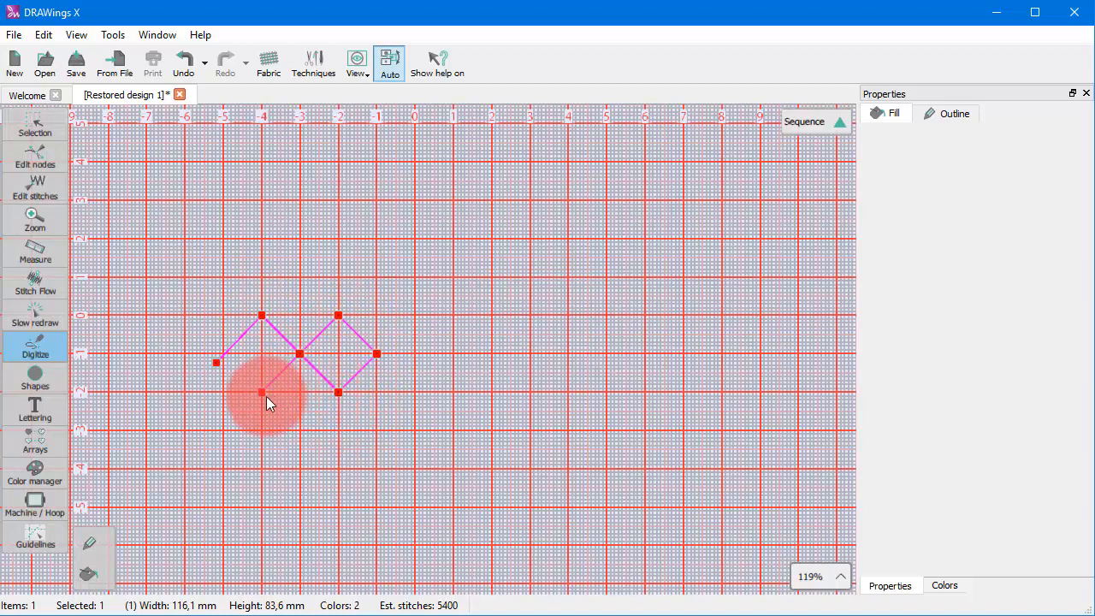
pyautogui.click(262, 393)
pyautogui.click(213, 367)
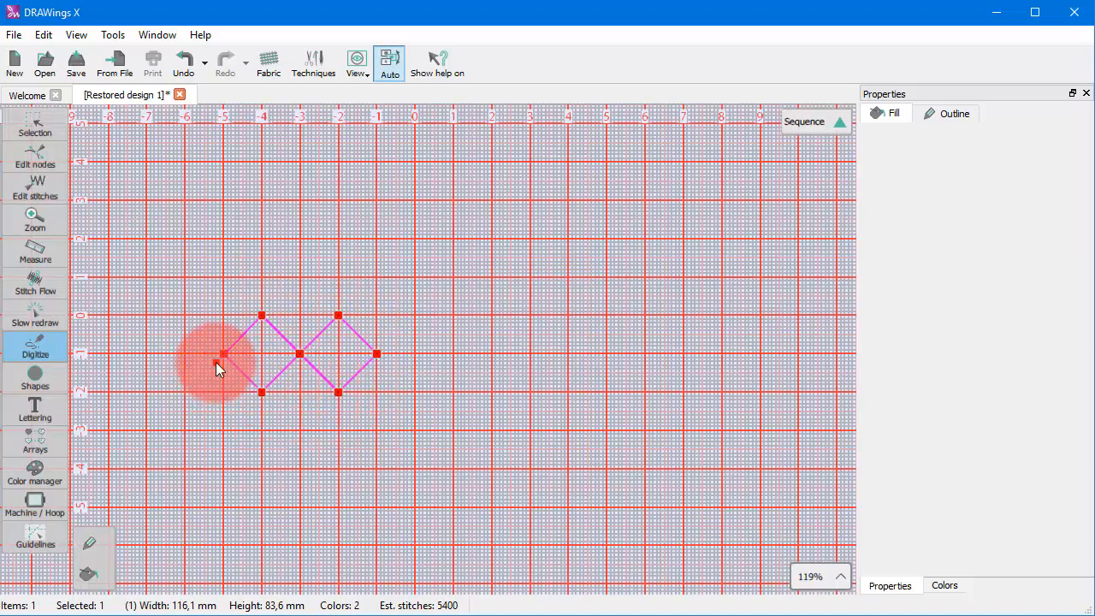
pyautogui.click(216, 363)
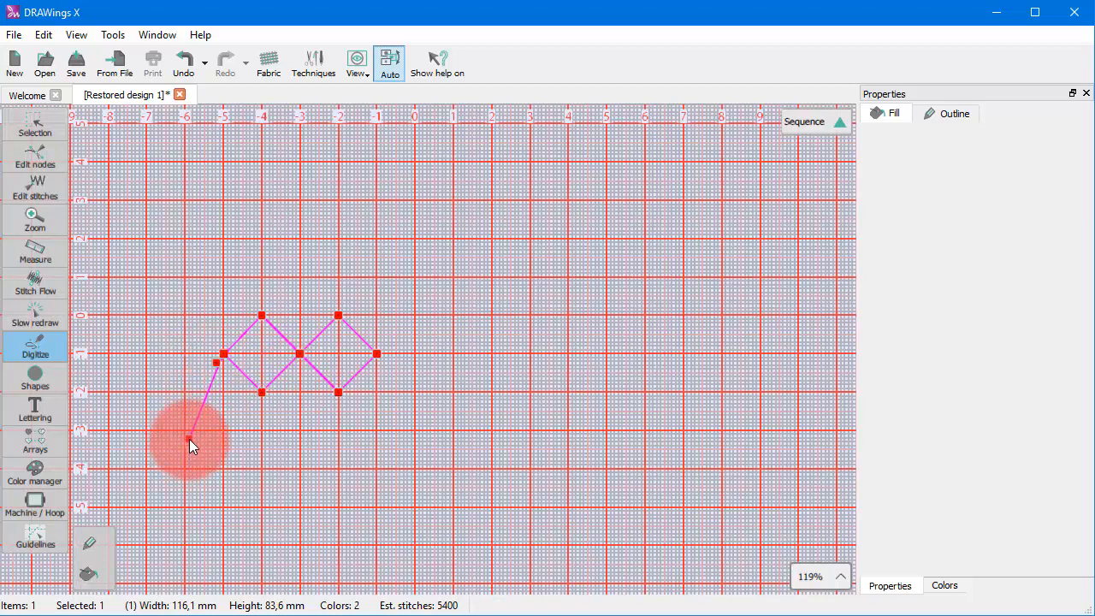
pyautogui.rightClick(189, 439)
# Step: Digitize a closed four-sided shape right of the two diamonds, about 35 mm wide and 49 mm high
pyautogui.click(460, 350)
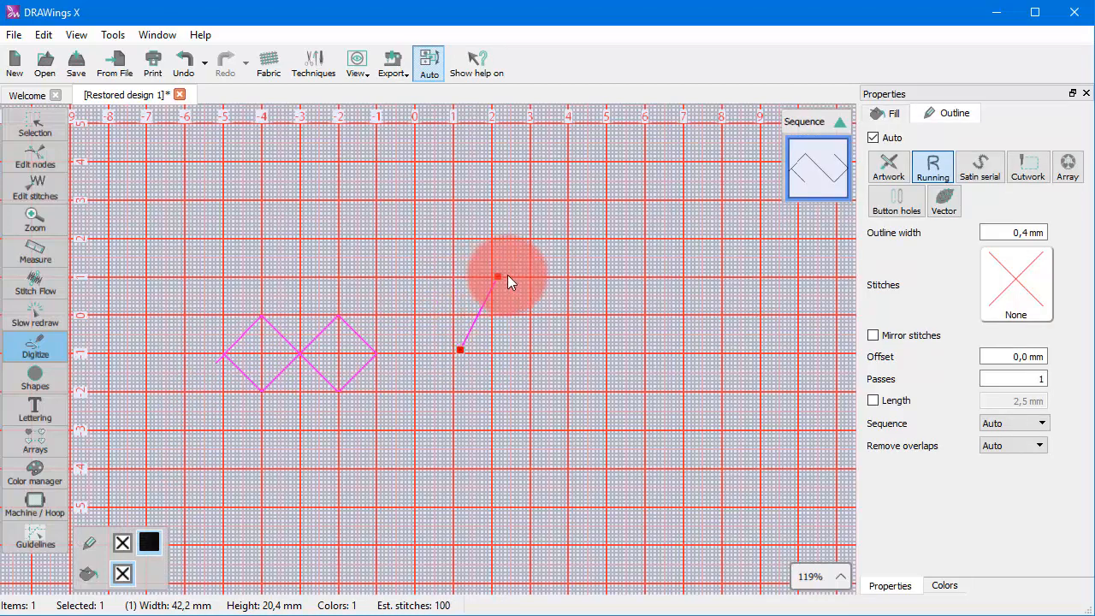
pyautogui.click(518, 271)
pyautogui.click(597, 370)
pyautogui.click(595, 381)
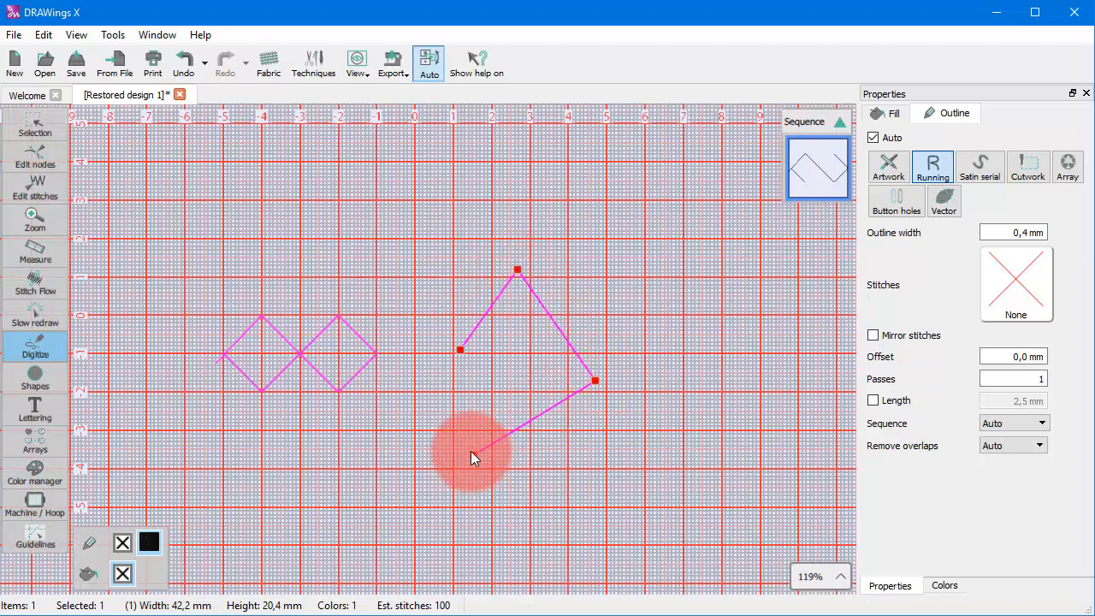
pyautogui.click(511, 453)
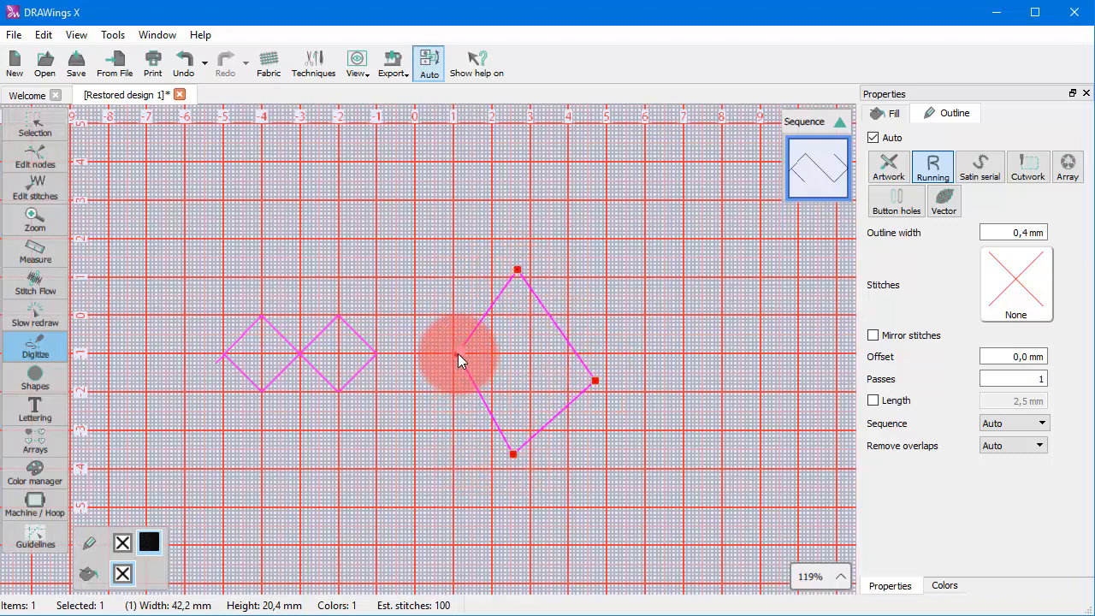
pyautogui.click(459, 350)
# Step: Digitize a closed four-sided hole inside the new shape, about 21 mm wide and 24 mm high, and complete the object
pyautogui.click(485, 359)
pyautogui.click(521, 326)
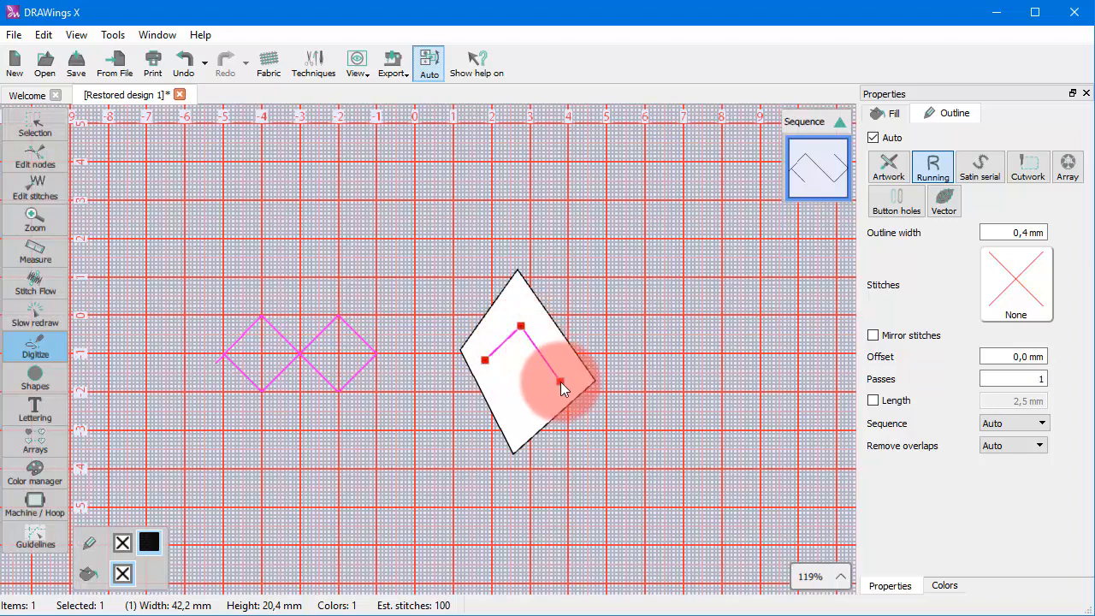
pyautogui.click(565, 377)
pyautogui.click(524, 418)
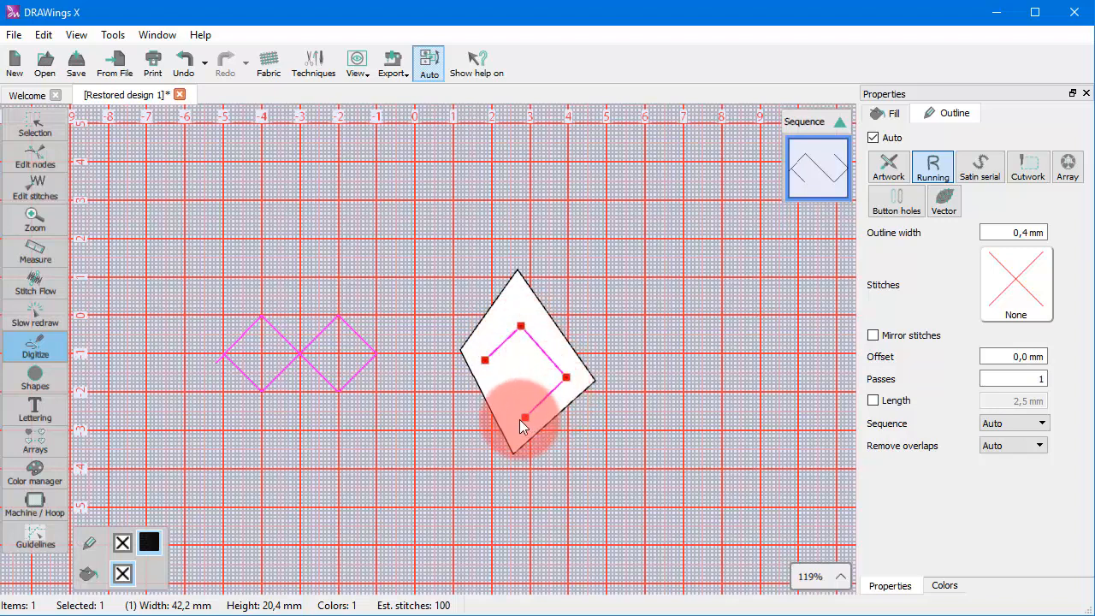
pyautogui.click(488, 363)
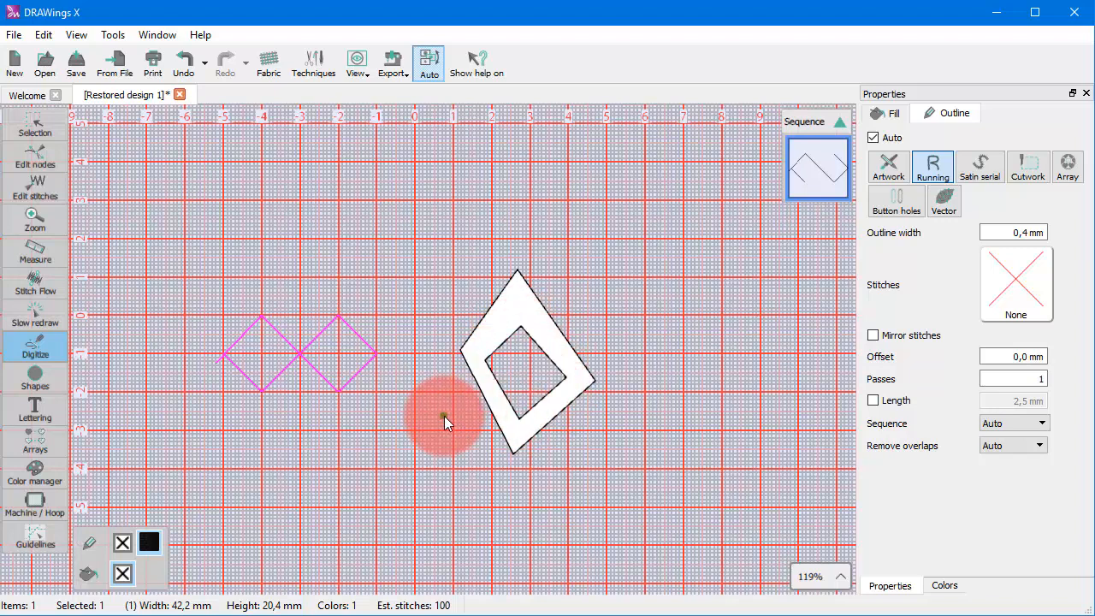
pyautogui.rightClick(448, 408)
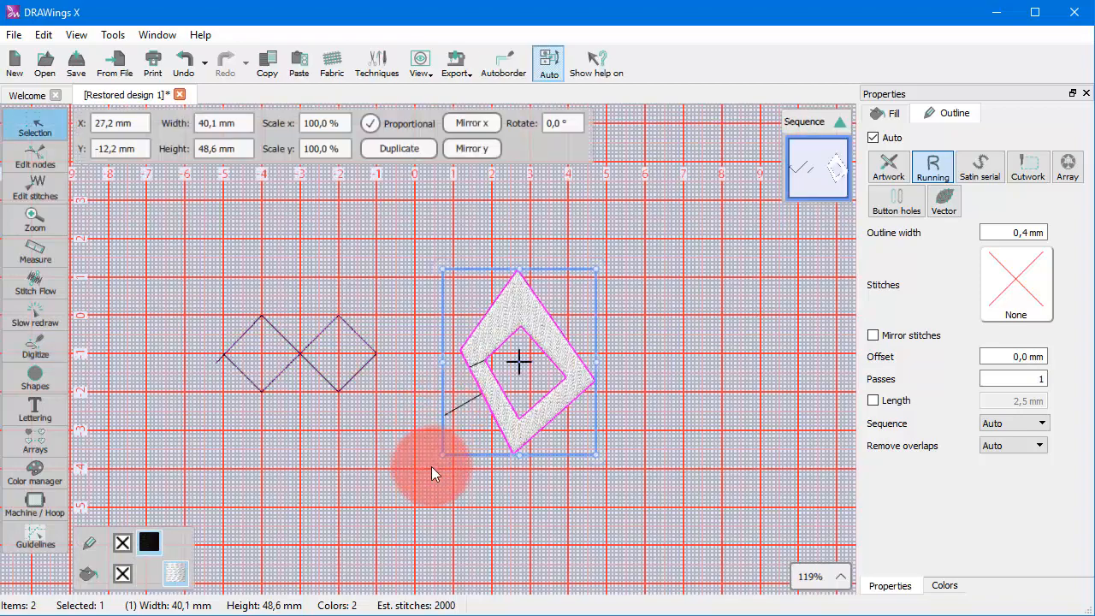
pyautogui.scroll(3, 429, 481)
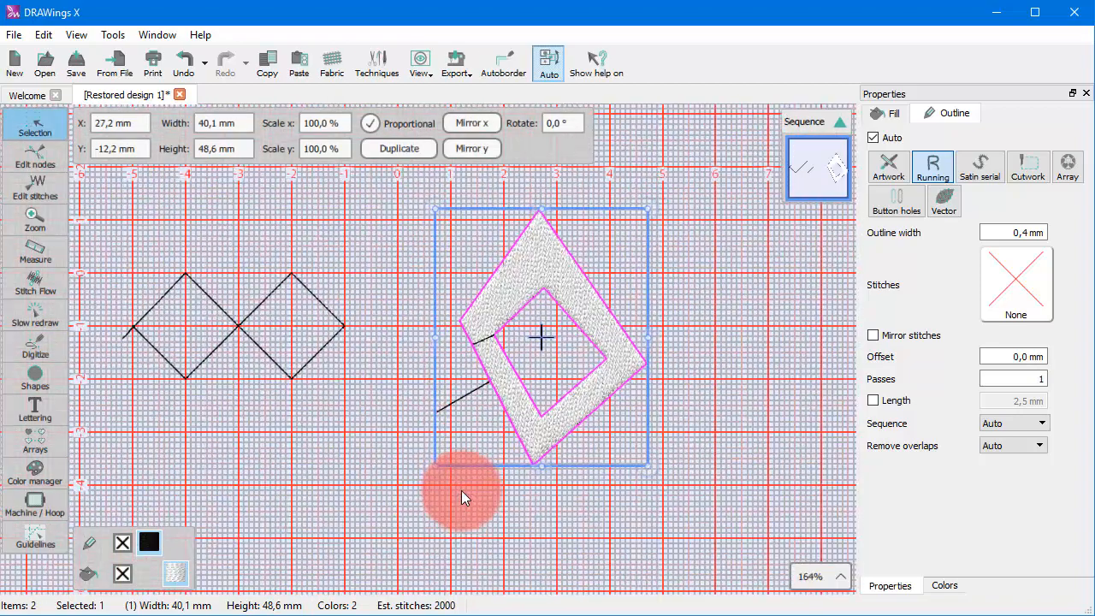